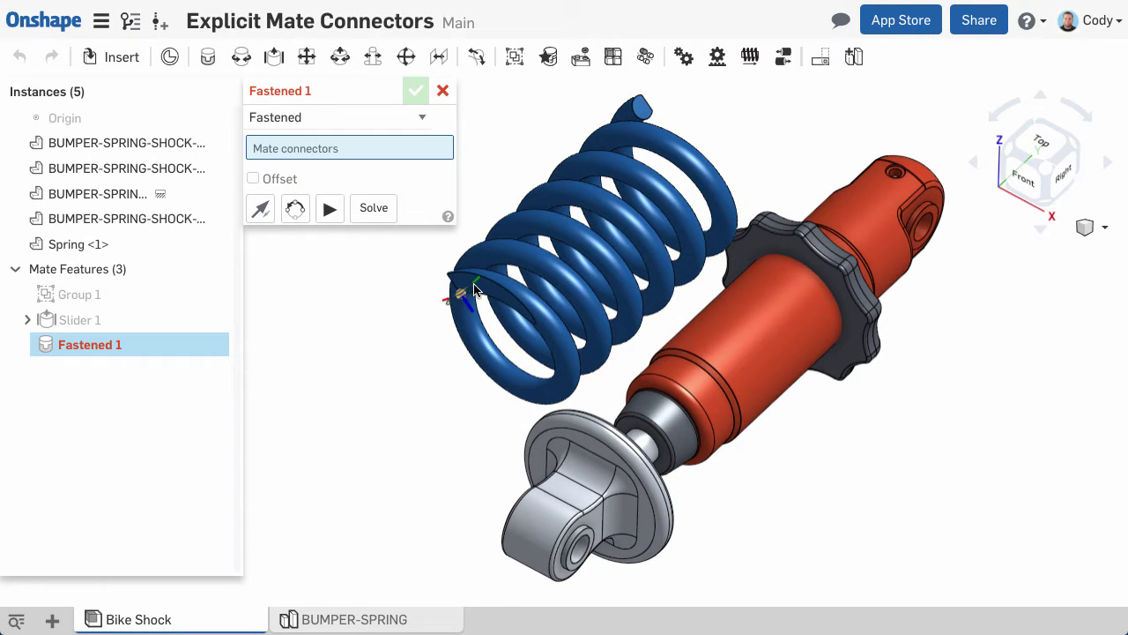
{"action": "scroll", "coordinate": [462, 291], "scroll_direction": "up", "scroll_amount": 3}
{"action": "scroll", "coordinate": [462, 284], "scroll_direction": "up", "scroll_amount": 5}
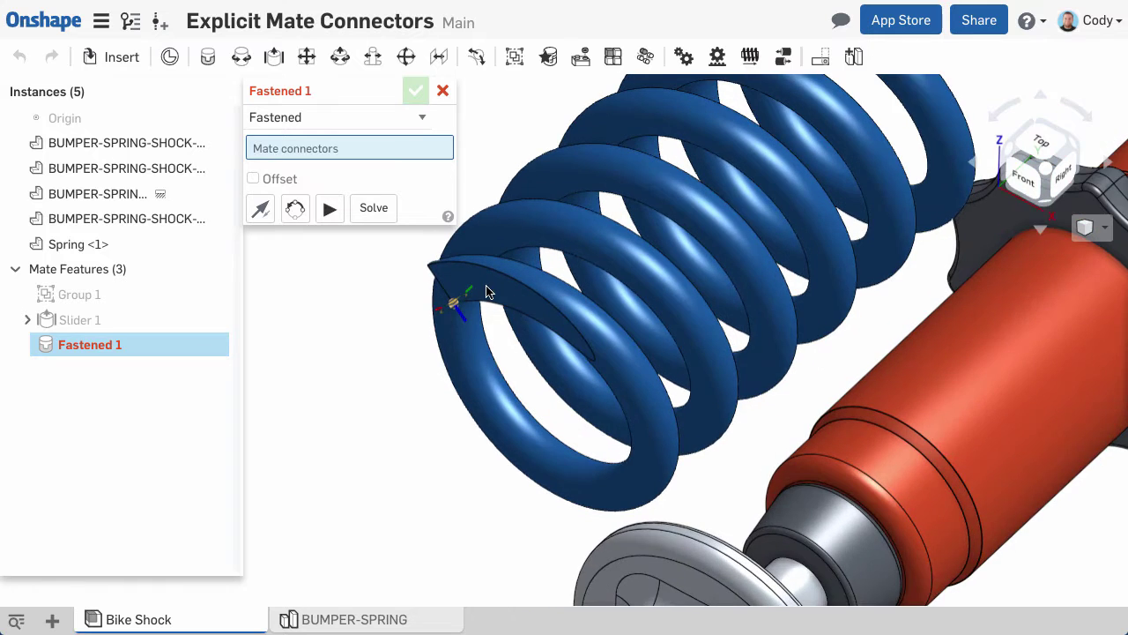
{"action": "scroll", "coordinate": [459, 285], "scroll_direction": "up", "scroll_amount": 2}
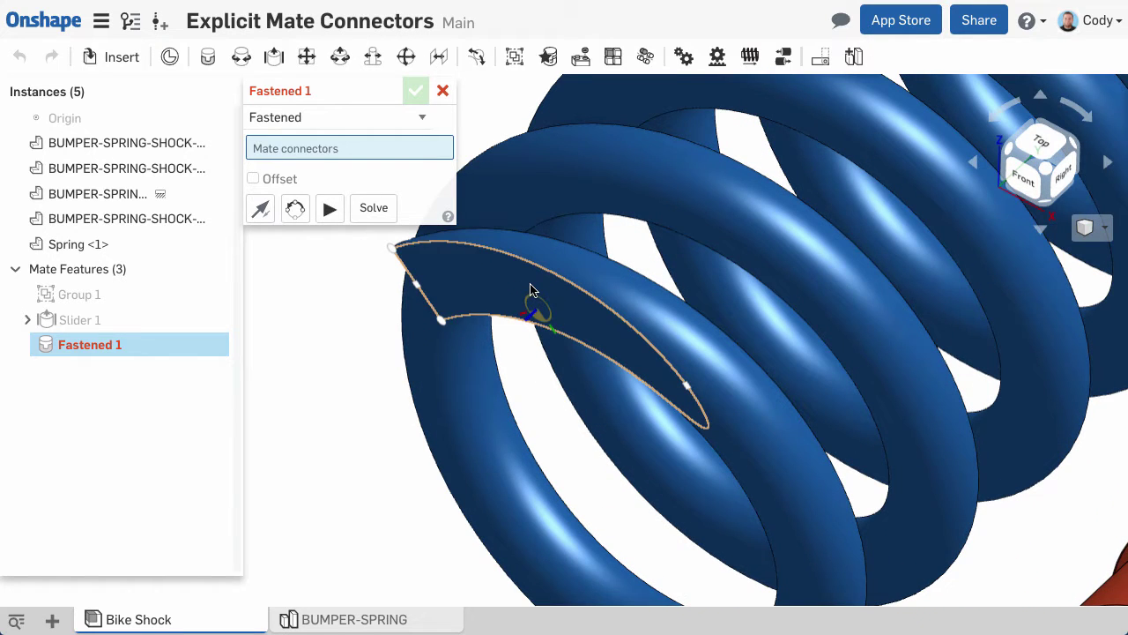
{"action": "scroll", "coordinate": [834, 290], "scroll_direction": "down", "scroll_amount": 5}
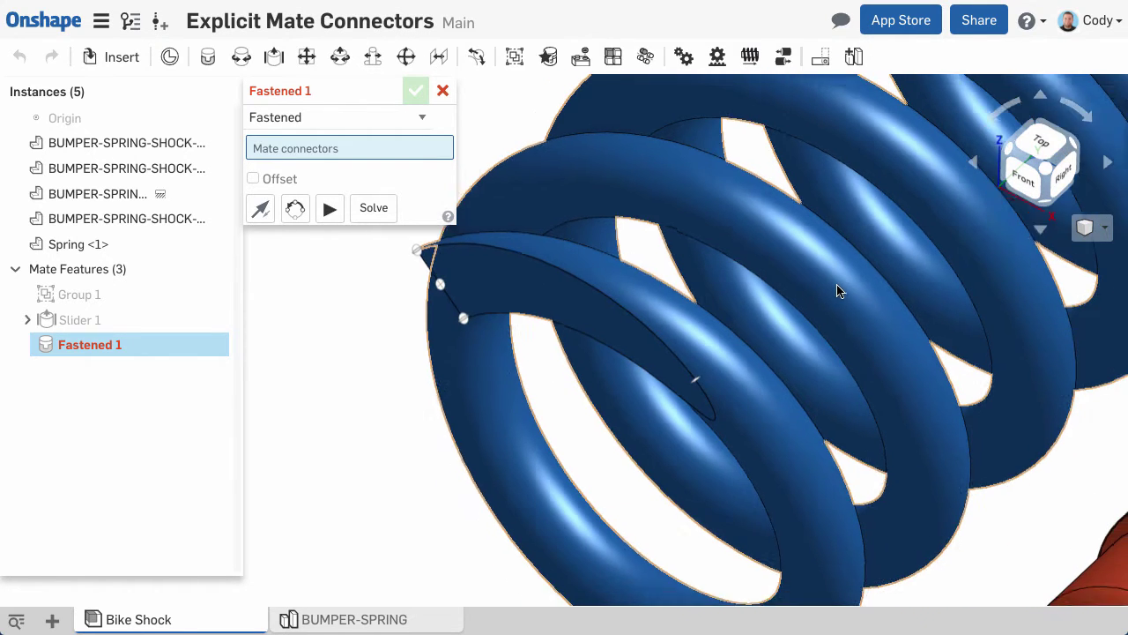
{"action": "scroll", "coordinate": [516, 295], "scroll_direction": "down", "scroll_amount": 5}
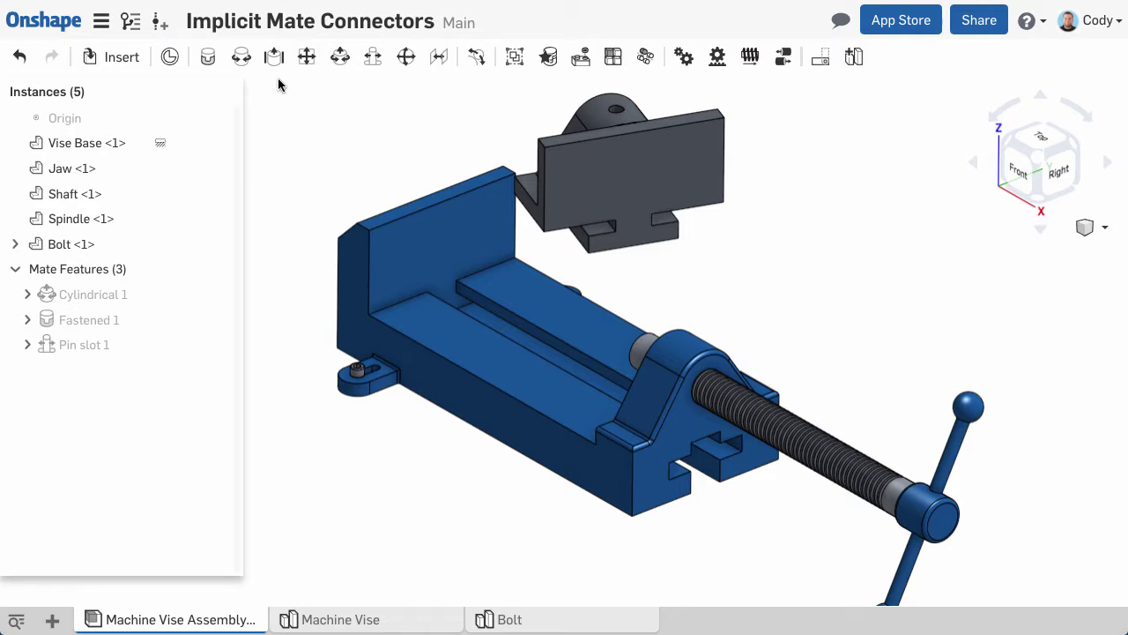
Step: Create a Slider mate between the upper corner of the Vise Base's inner jaw face and the matching upper corner of the Jaw's front face
{"action": "left_click", "coordinate": [274, 57]}
{"action": "middle_click_drag", "start_coordinate": [420, 430], "coordinate": [490, 506]}
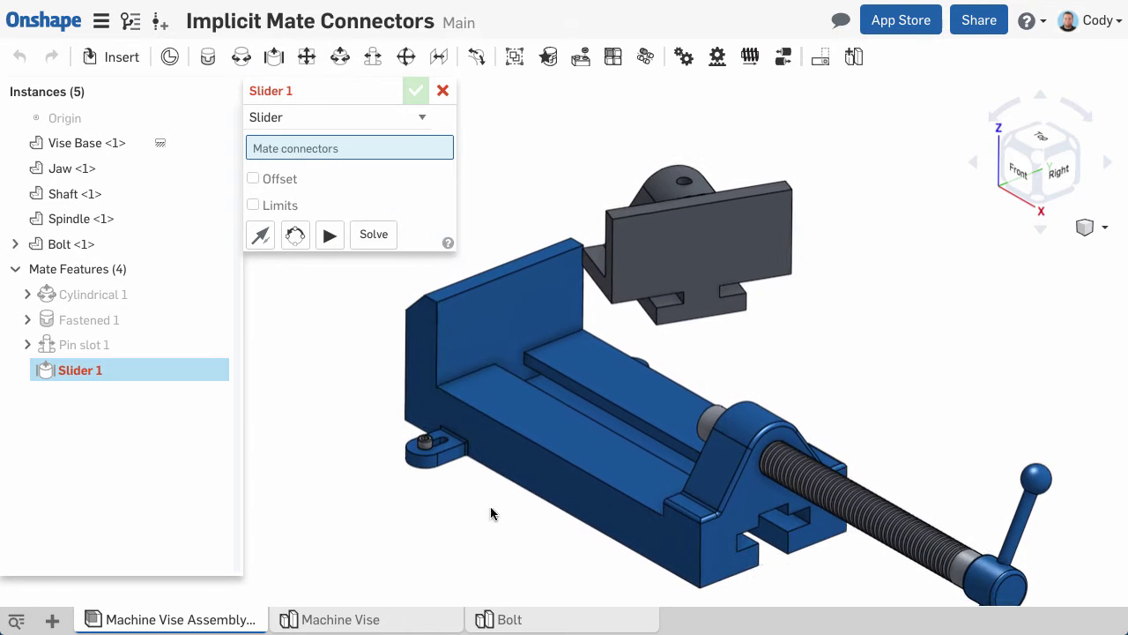
{"action": "scroll", "coordinate": [520, 323], "scroll_direction": "up", "scroll_amount": 3}
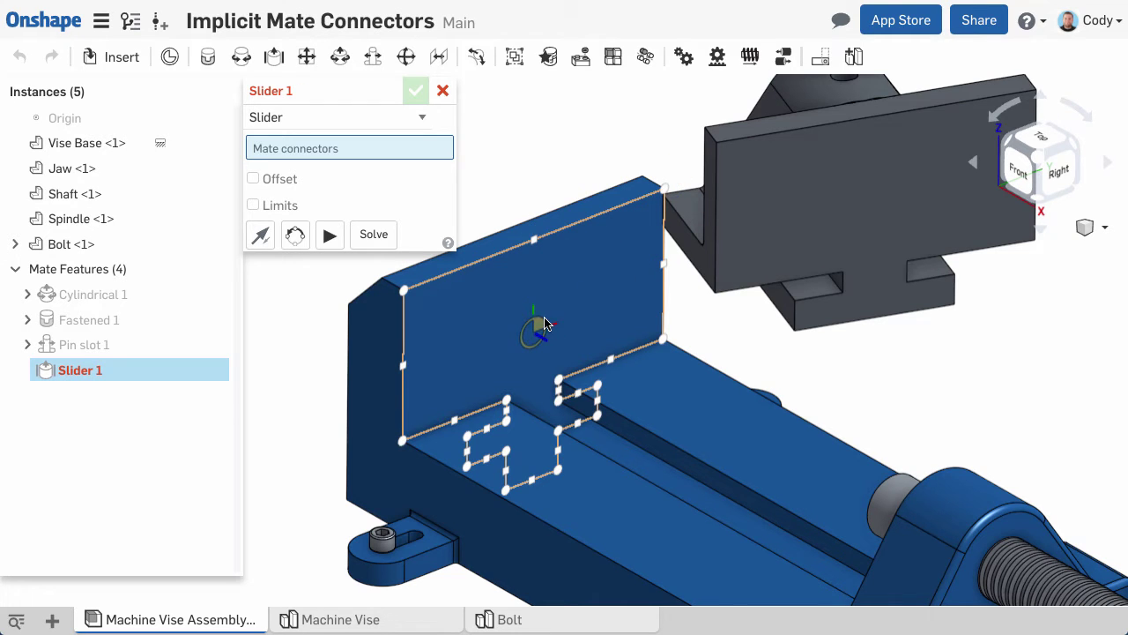
{"action": "left_click", "coordinate": [409, 295]}
{"action": "middle_click_drag", "start_coordinate": [924, 382], "coordinate": [860, 441]}
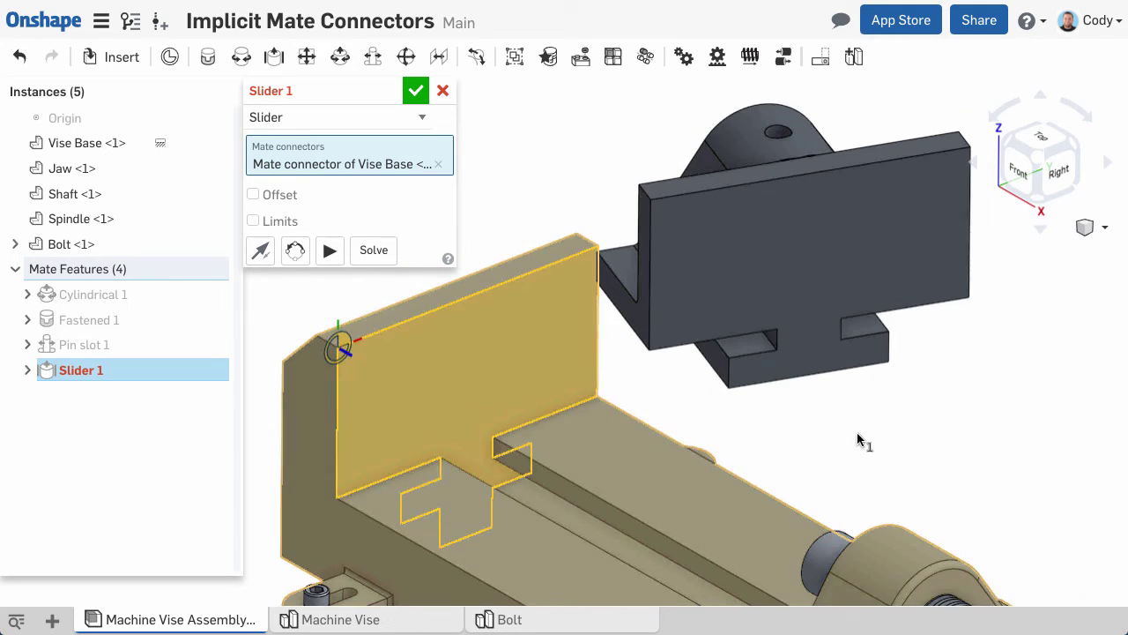
{"action": "left_click", "coordinate": [959, 152]}
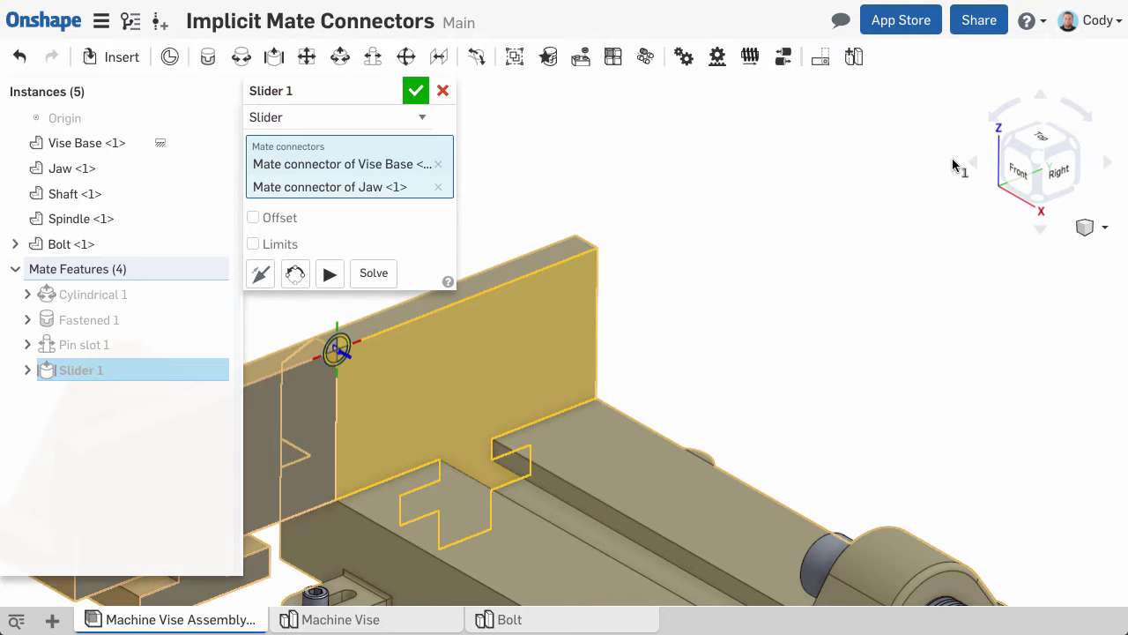
Step: Flip the Slider mate's primary axis and reorient its secondary axis so the Jaw faces the Vise Base, and accept the mate
{"action": "middle_click_drag", "start_coordinate": [729, 284], "coordinate": [982, 243]}
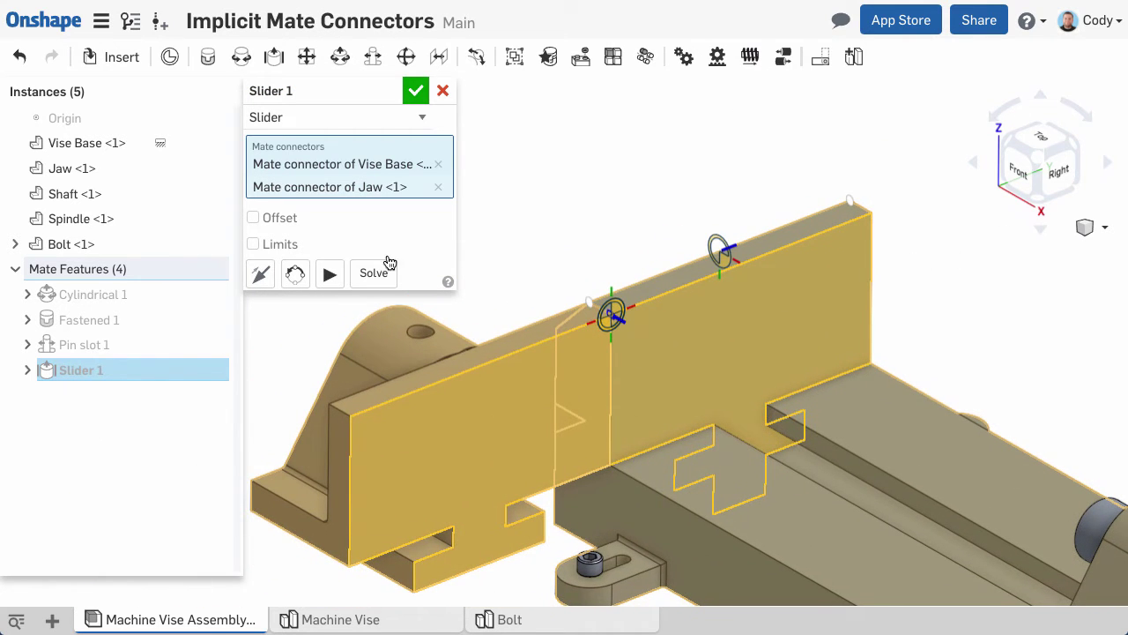
{"action": "left_click", "coordinate": [261, 277]}
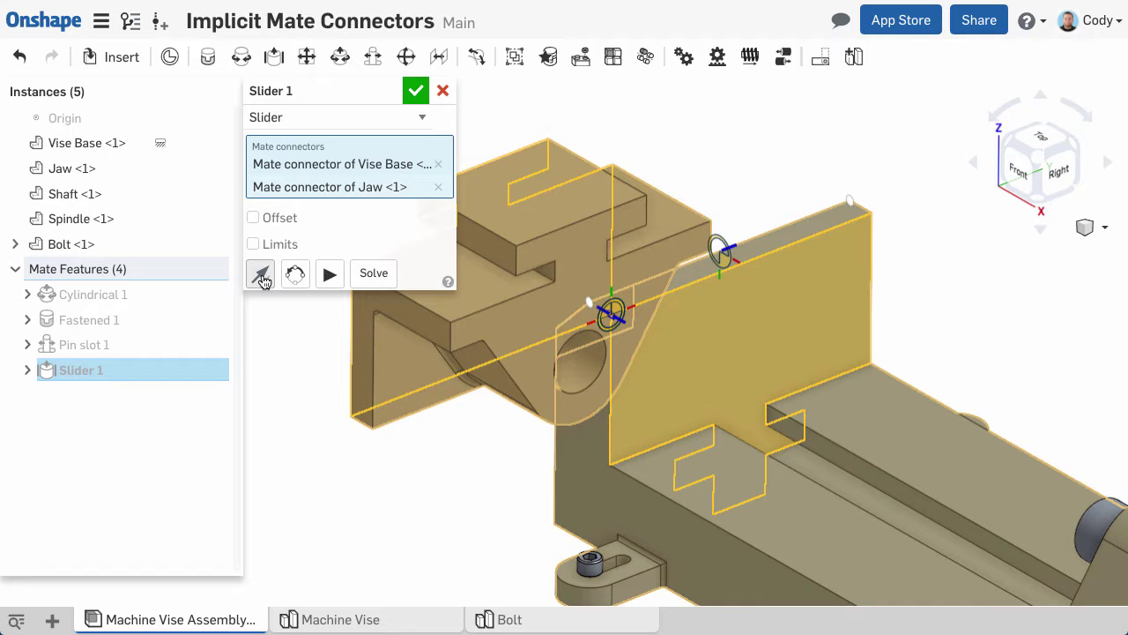
{"action": "left_click", "coordinate": [295, 275]}
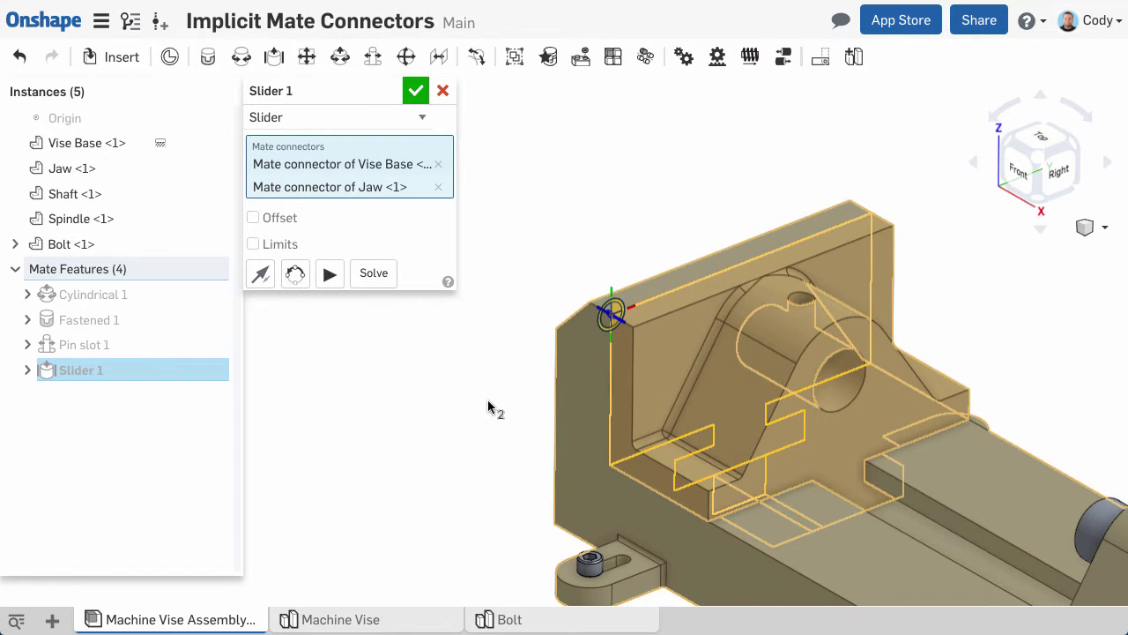
{"action": "middle_click_drag", "start_coordinate": [486, 416], "coordinate": [448, 312]}
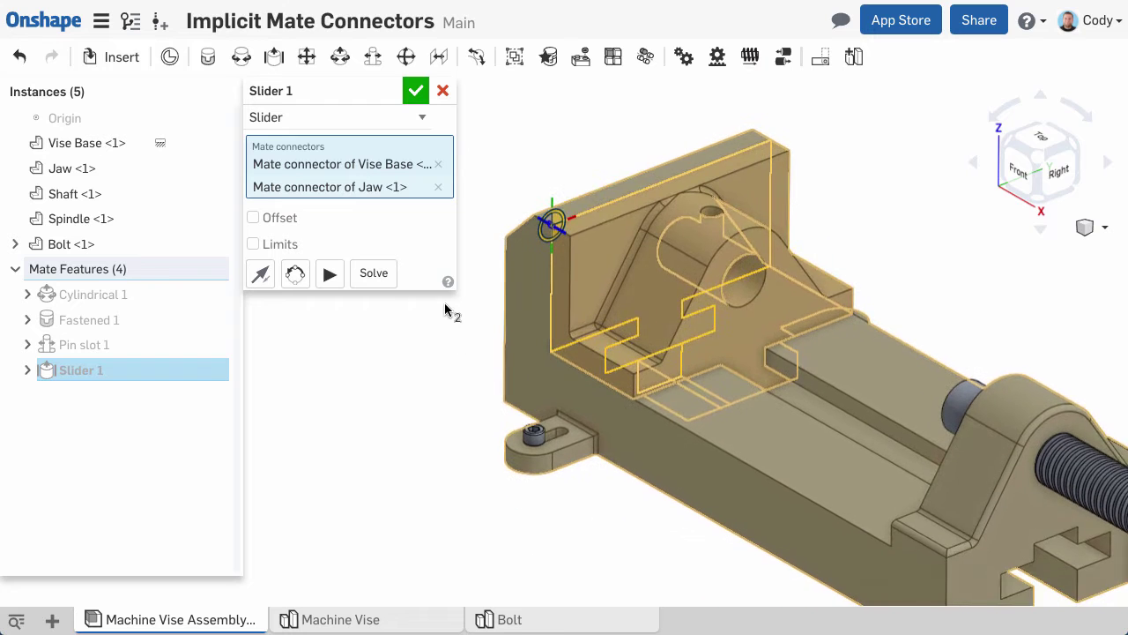
{"action": "left_click", "coordinate": [416, 91]}
{"action": "scroll", "coordinate": [438, 285], "scroll_direction": "down", "scroll_amount": 5}
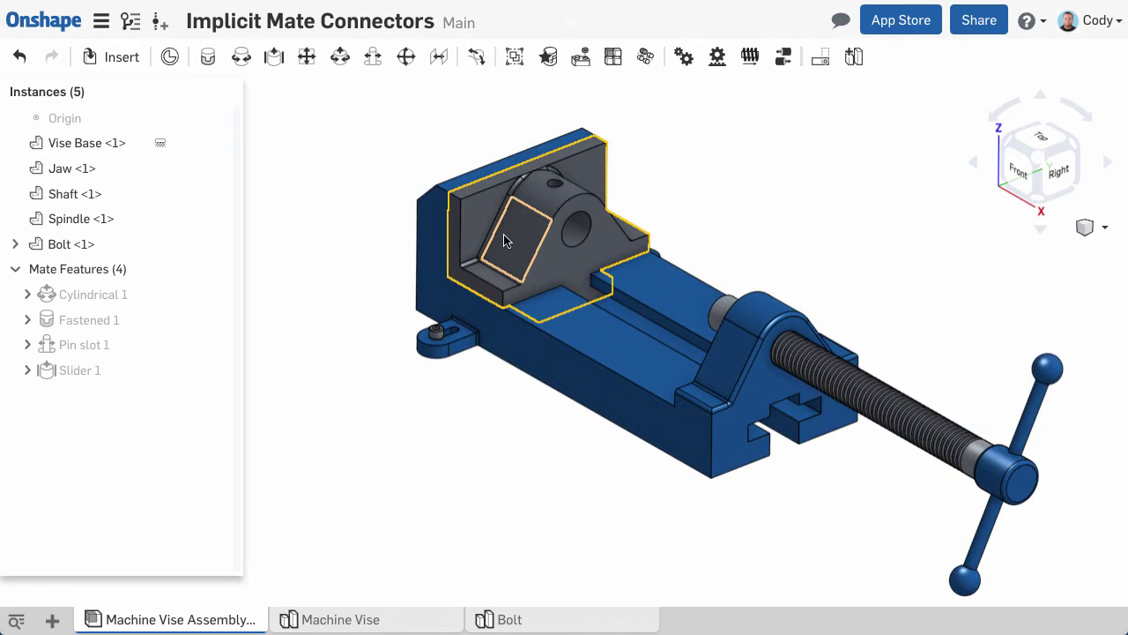
{"action": "left_click_drag", "start_coordinate": [505, 241], "coordinate": [490, 220]}
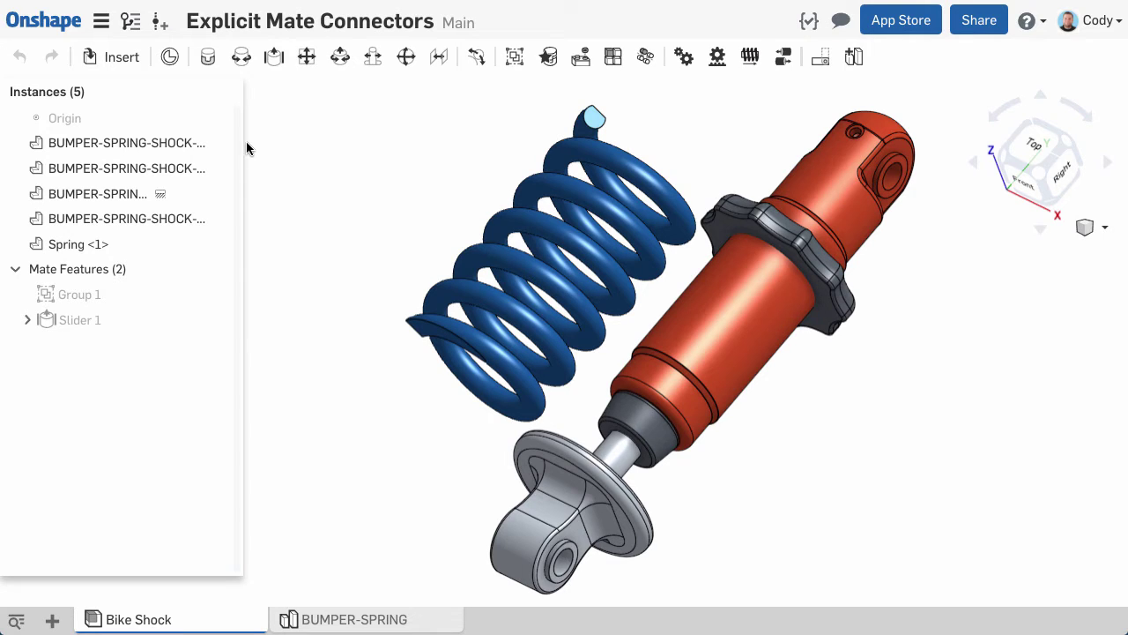
{"action": "left_click", "coordinate": [212, 62]}
{"action": "right_click_drag", "start_coordinate": [373, 295], "coordinate": [448, 363]}
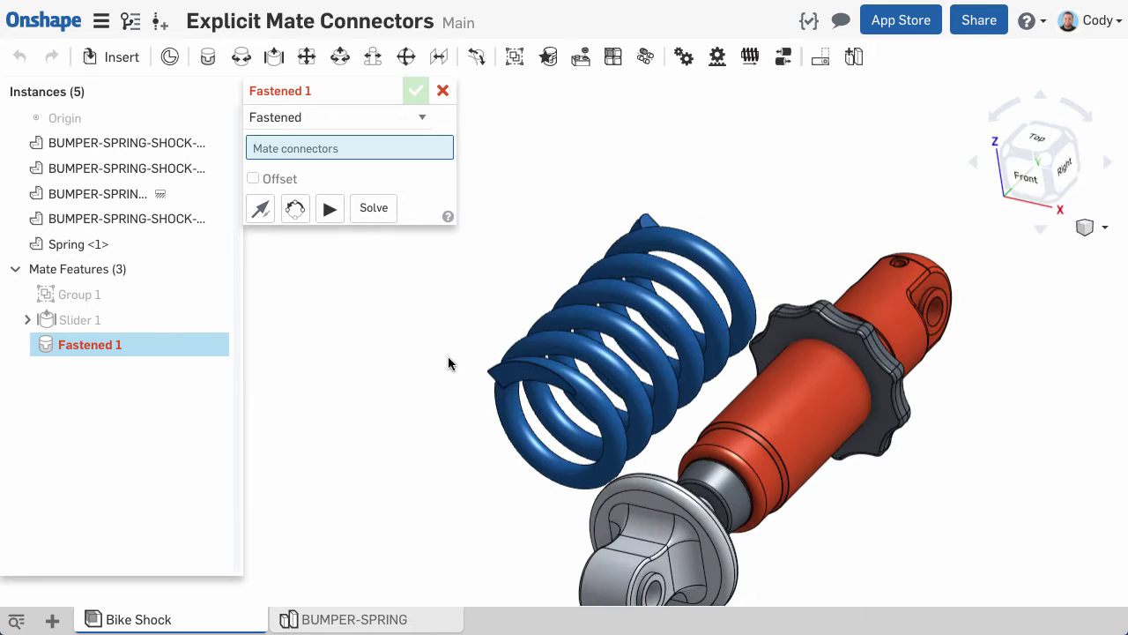
{"action": "scroll", "coordinate": [527, 368], "scroll_direction": "up", "scroll_amount": 3}
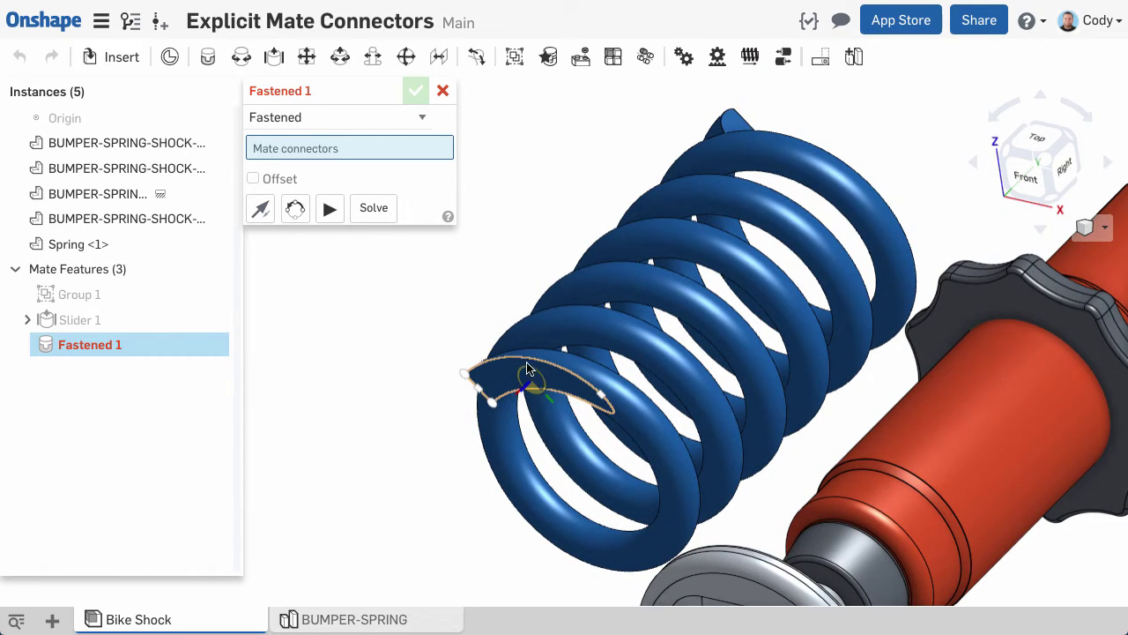
{"action": "left_click", "coordinate": [575, 395]}
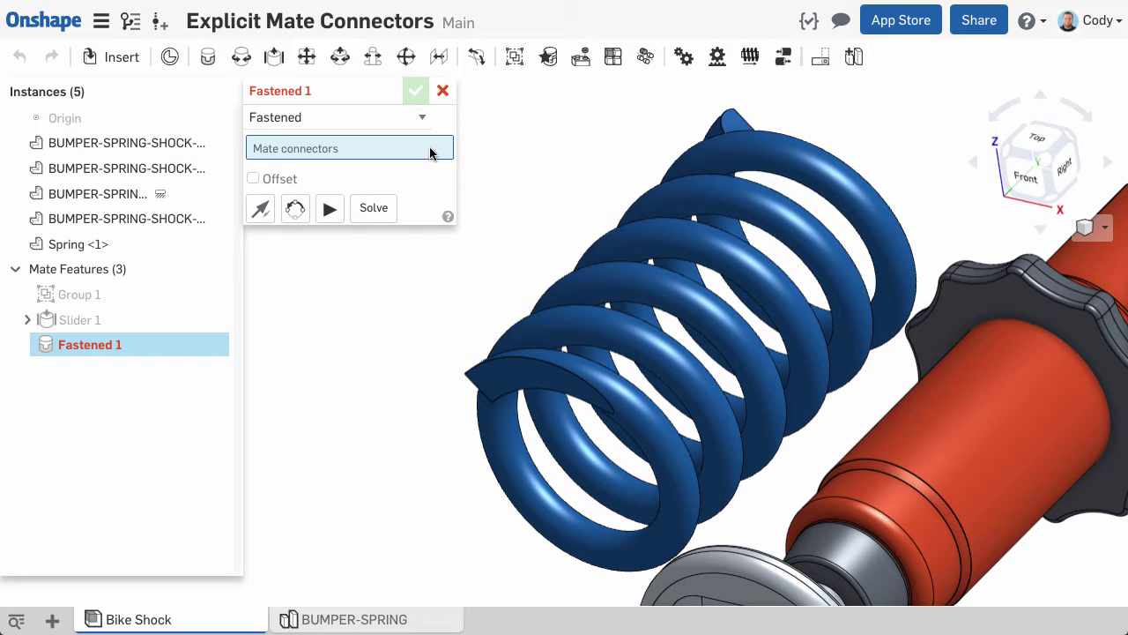
{"action": "left_click", "coordinate": [443, 91]}
{"action": "key", "text": "f"}
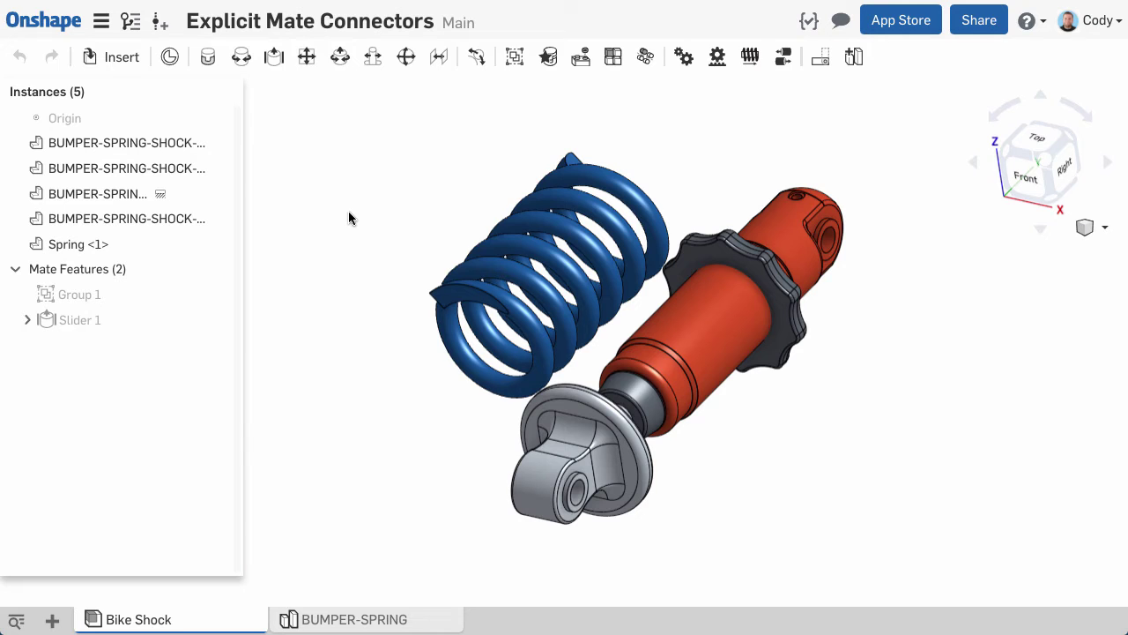
Step: Switch from the Spring instance to its source Part Studio, BUMPER-SPRING, and clear the selection
{"action": "right_click", "coordinate": [470, 262]}
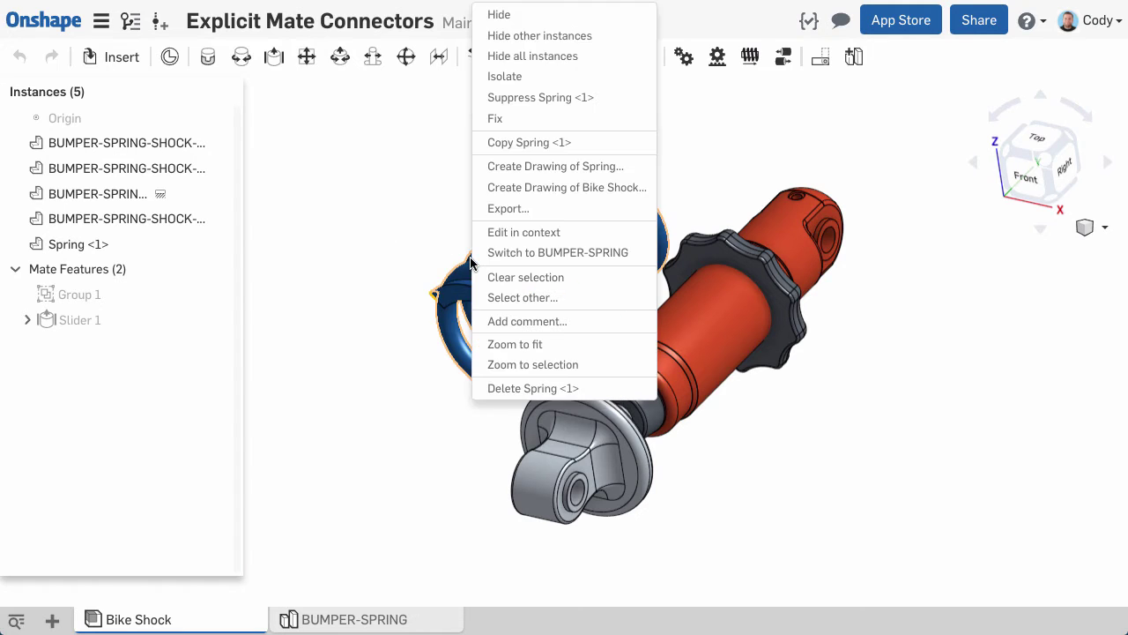
{"action": "left_click", "coordinate": [608, 253]}
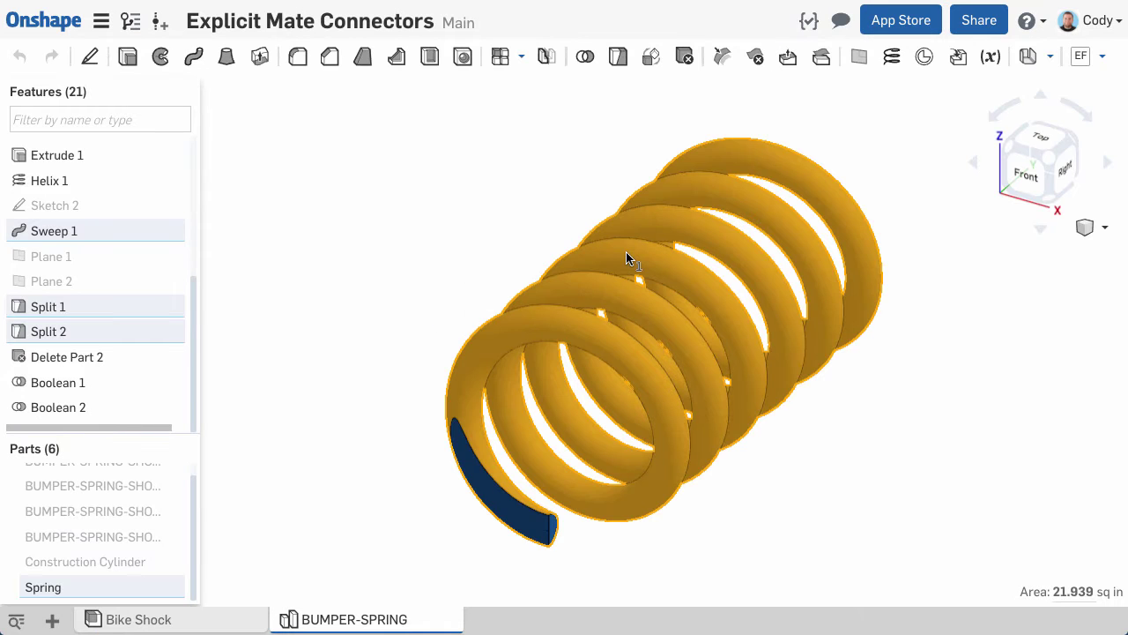
{"action": "left_click", "coordinate": [424, 186]}
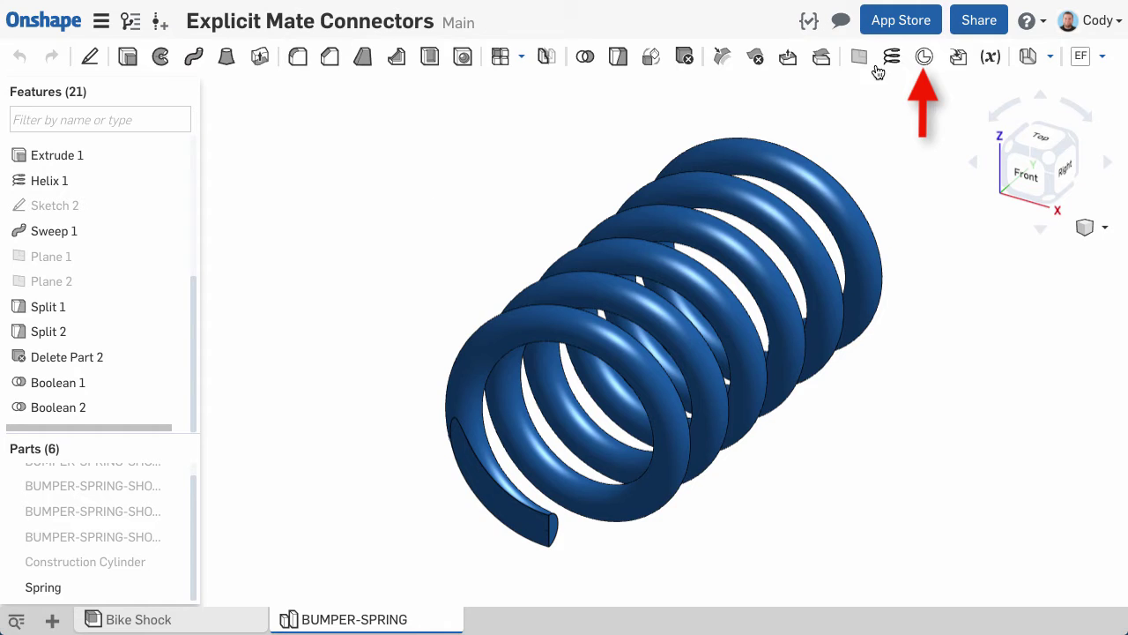
Step: Start an explicit mate connector, show the Construction Cylinder, and place the origin on the edge of its center hole at the near end
{"action": "left_click", "coordinate": [925, 57]}
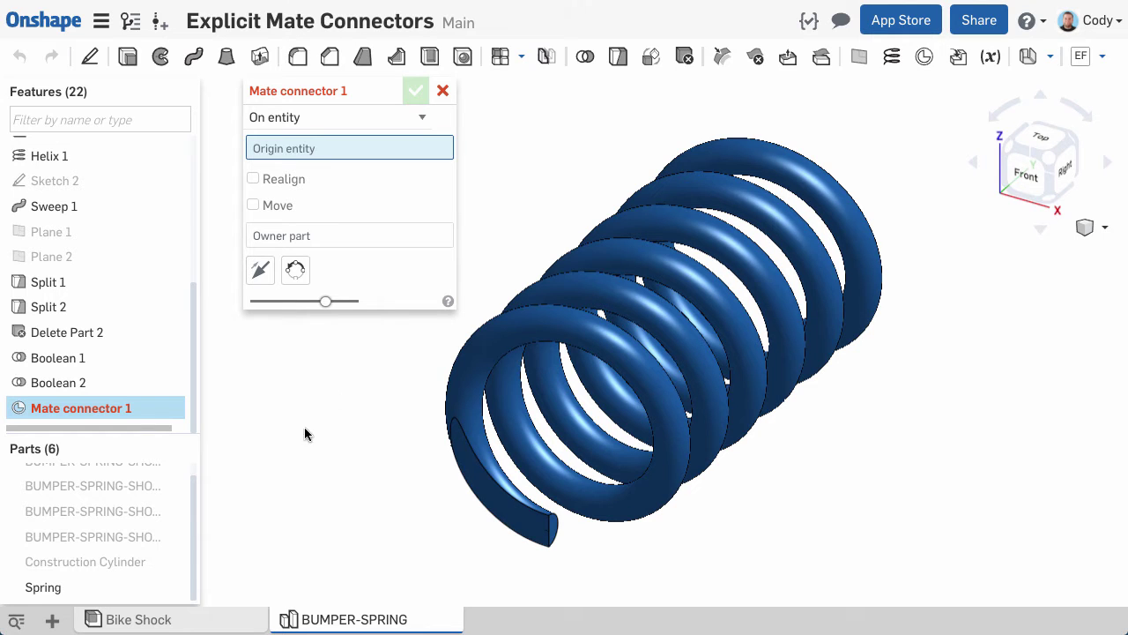
{"action": "left_click", "coordinate": [174, 562]}
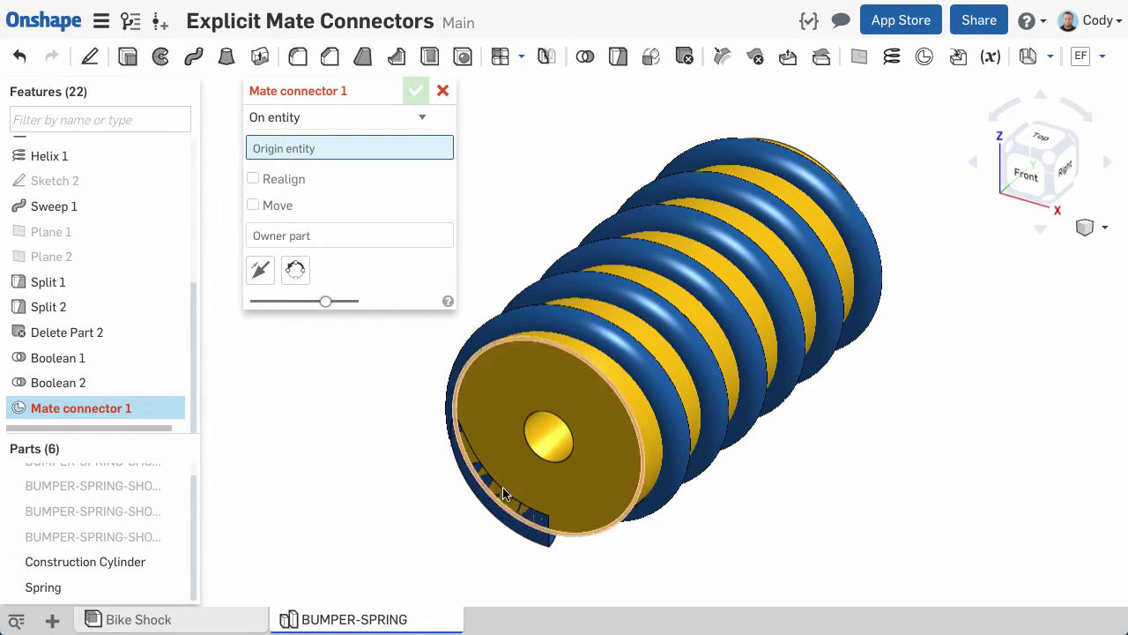
{"action": "left_click", "coordinate": [553, 451]}
{"action": "mouse_move", "coordinate": [557, 452]}
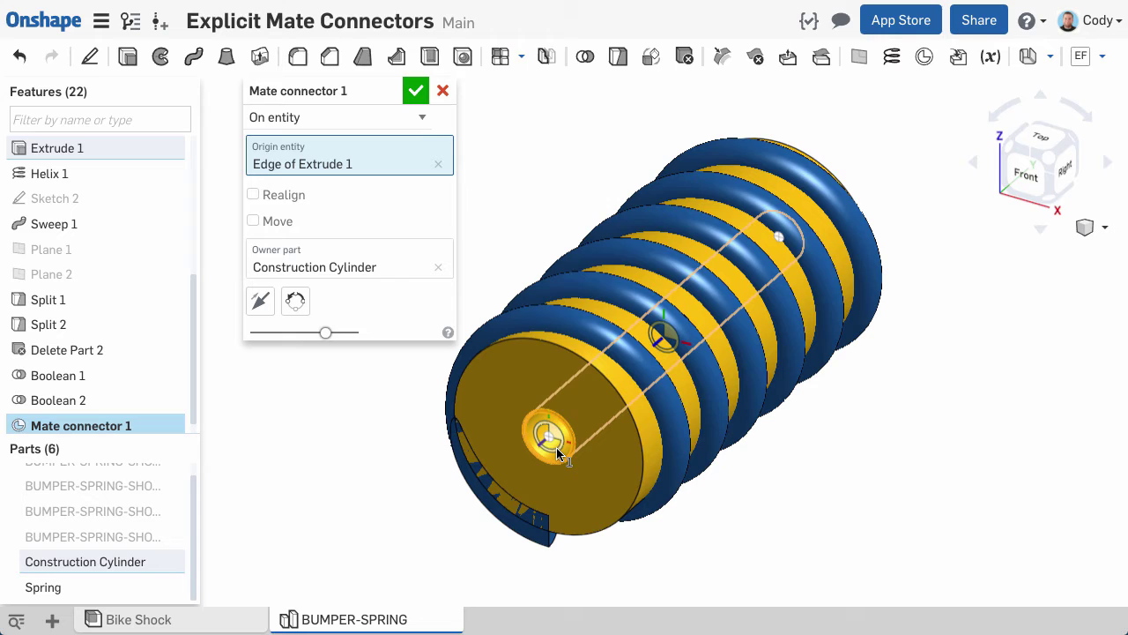
Step: Try the Between entities origin type with the cylinder's opposite end face, and return the origin type to On entity
{"action": "left_click", "coordinate": [339, 119]}
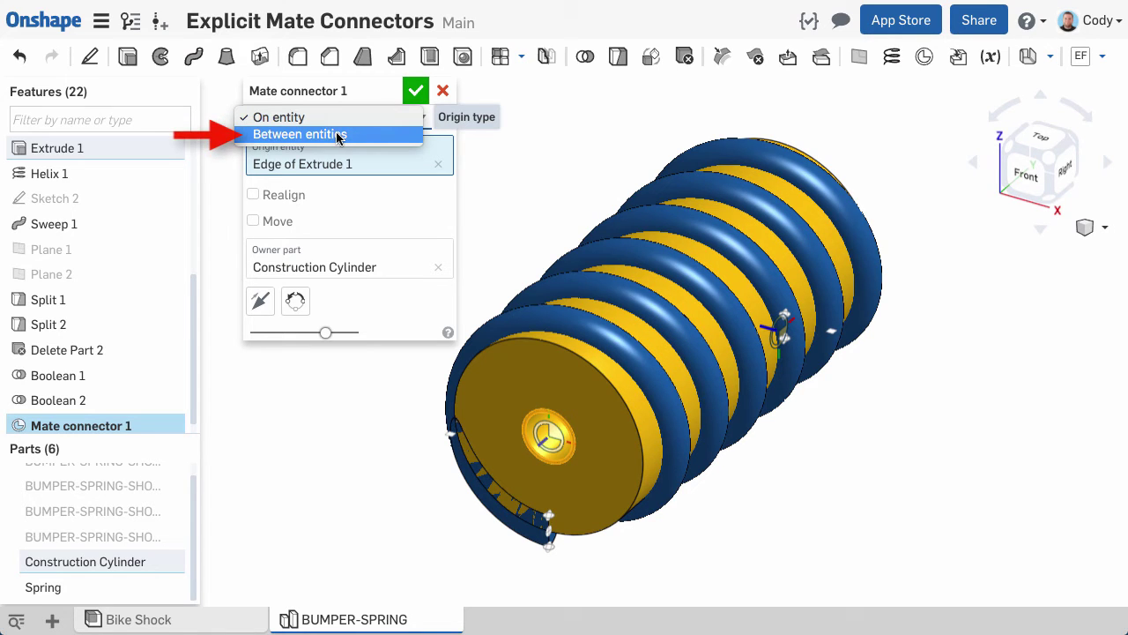
{"action": "left_click", "coordinate": [336, 134]}
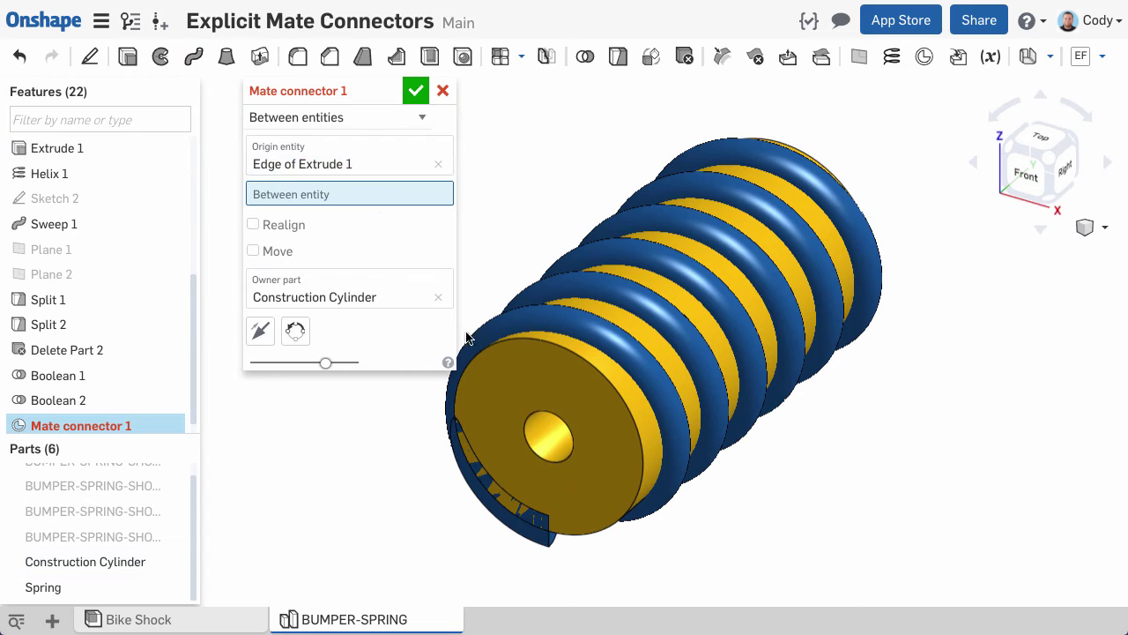
{"action": "right_click_drag", "start_coordinate": [667, 156], "coordinate": [903, 145]}
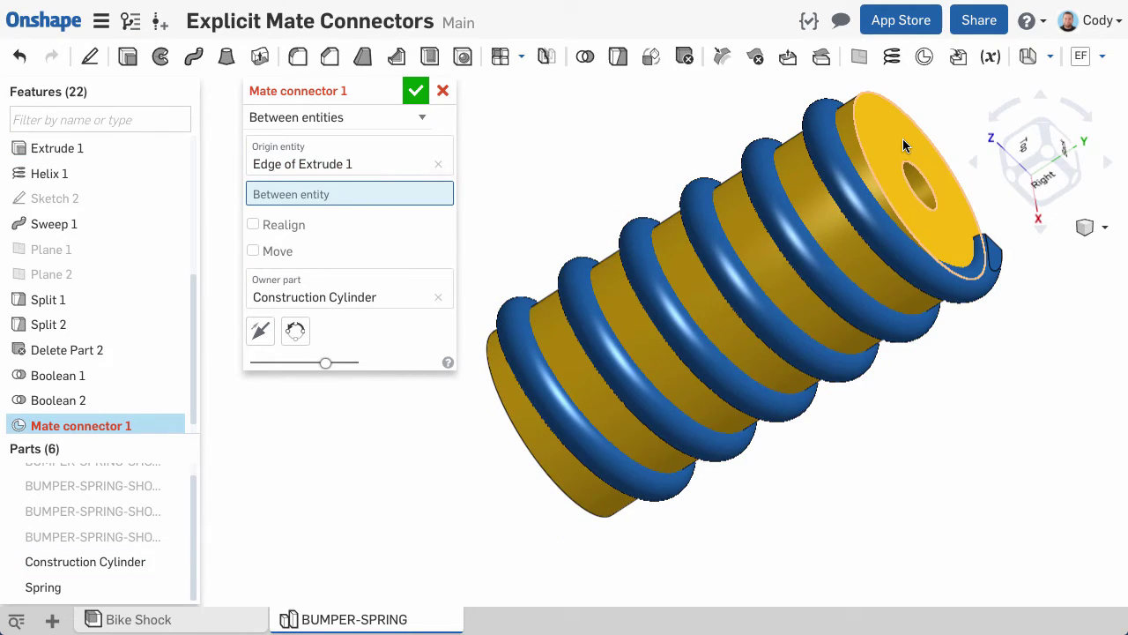
{"action": "left_click", "coordinate": [903, 145]}
{"action": "right_click_drag", "start_coordinate": [613, 177], "coordinate": [661, 142]}
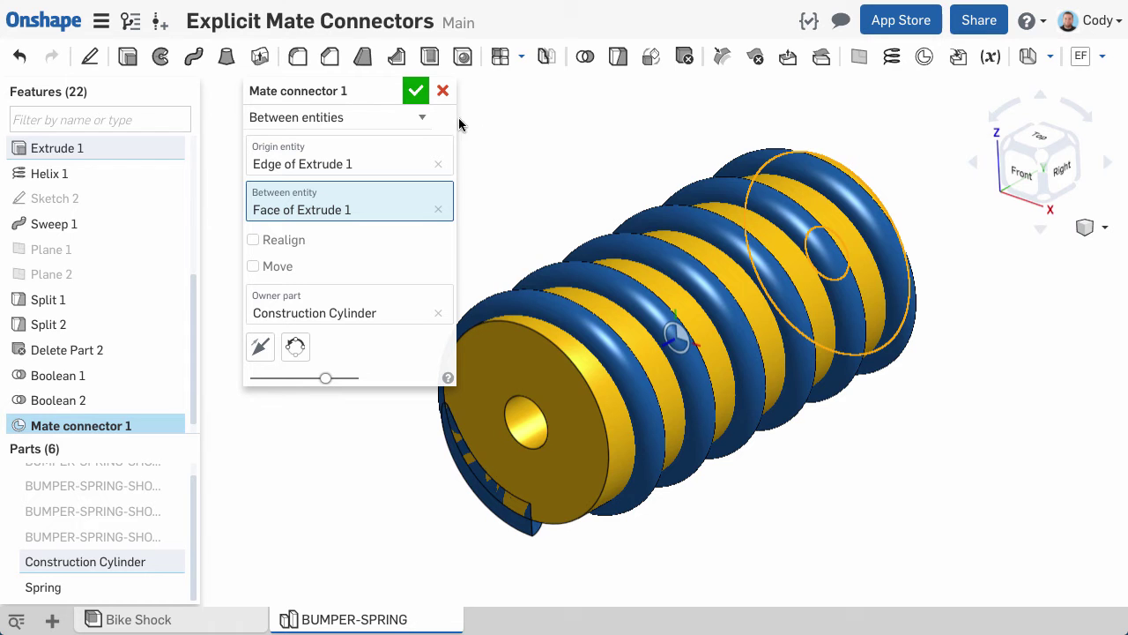
{"action": "left_click", "coordinate": [420, 117]}
{"action": "left_click", "coordinate": [291, 100]}
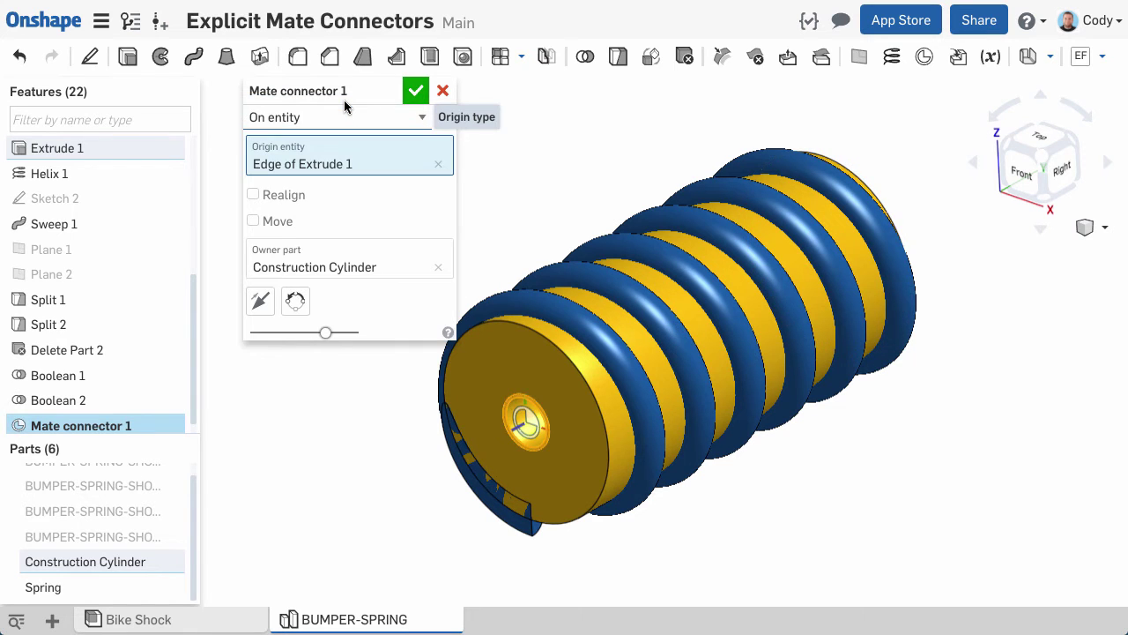
Step: Change the mate connector's owner part from Construction Cylinder to Spring
{"action": "middle_click_drag", "start_coordinate": [537, 196], "coordinate": [601, 190]}
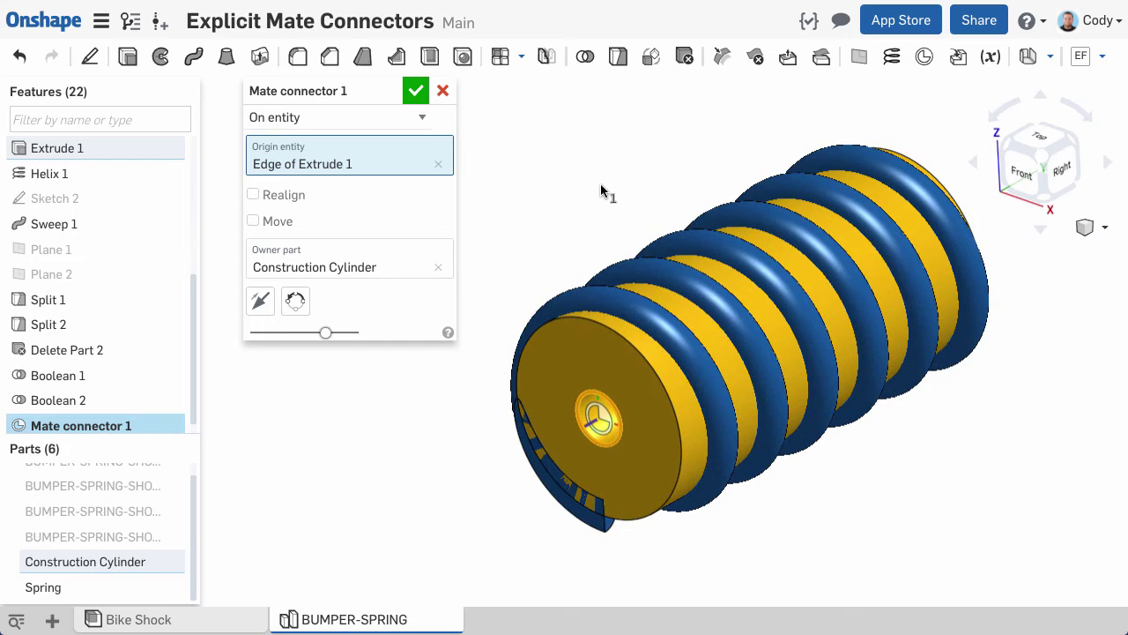
{"action": "left_click", "coordinate": [438, 269]}
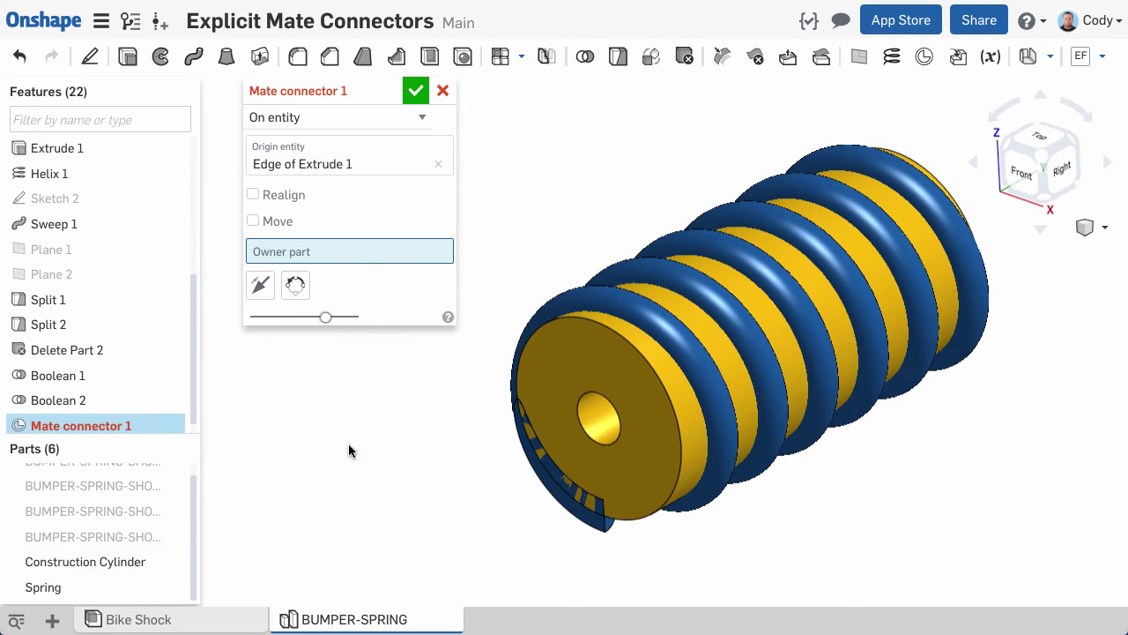
{"action": "left_click", "coordinate": [51, 587]}
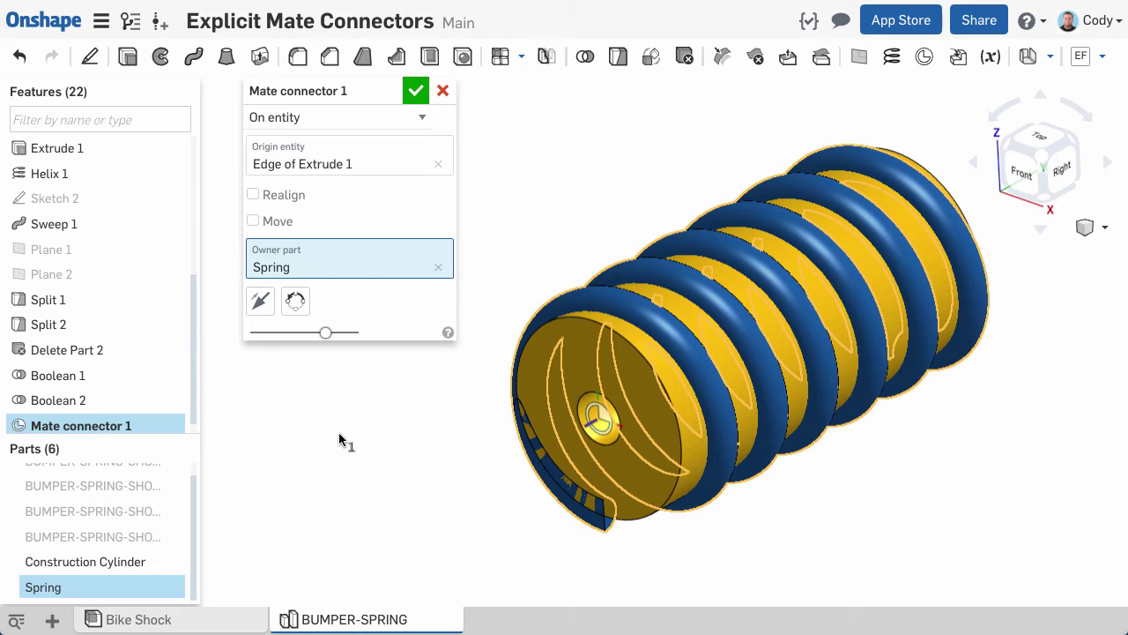
Step: Try flipping the mate connector's primary axis, reorient its secondary axis, and switch the Realign option on and off again
{"action": "left_click", "coordinate": [261, 302]}
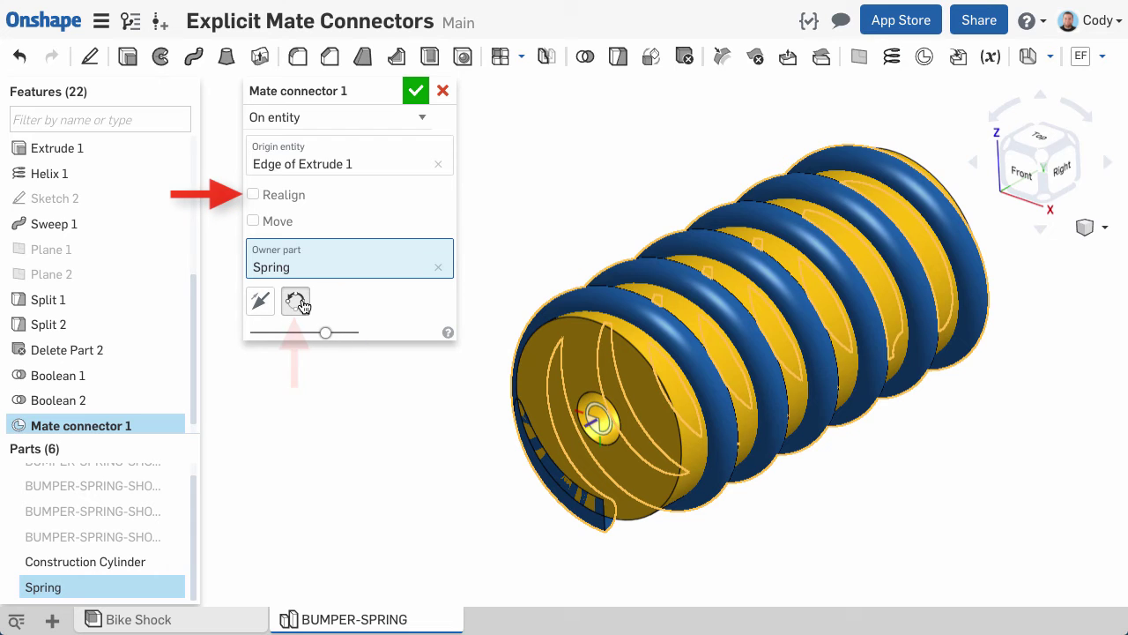
{"action": "left_click", "coordinate": [252, 195]}
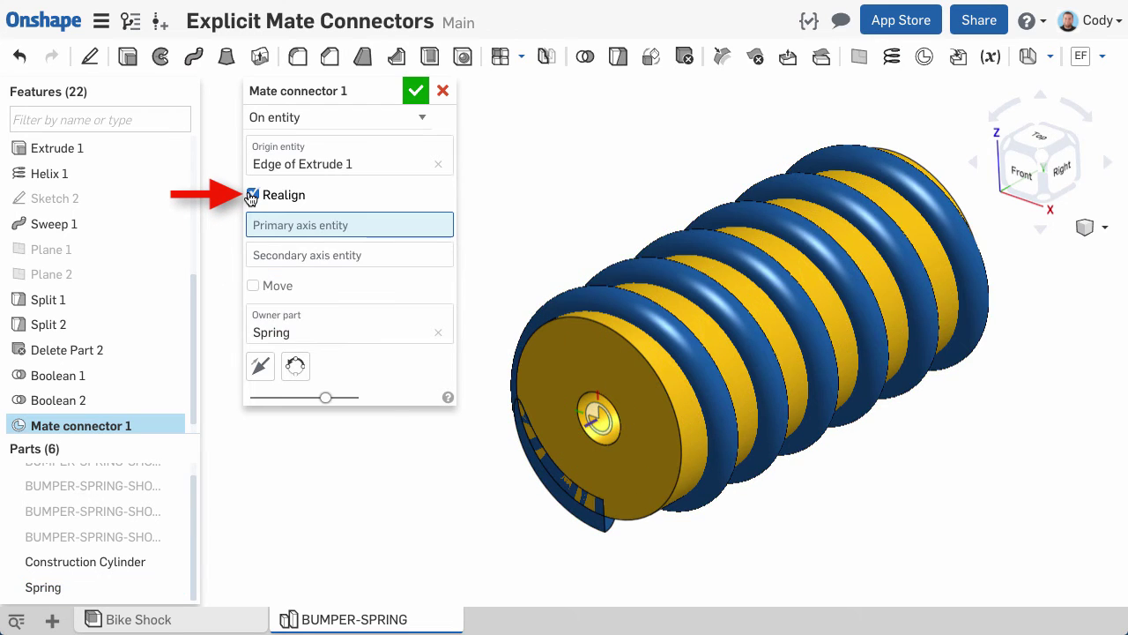
{"action": "left_click", "coordinate": [252, 194]}
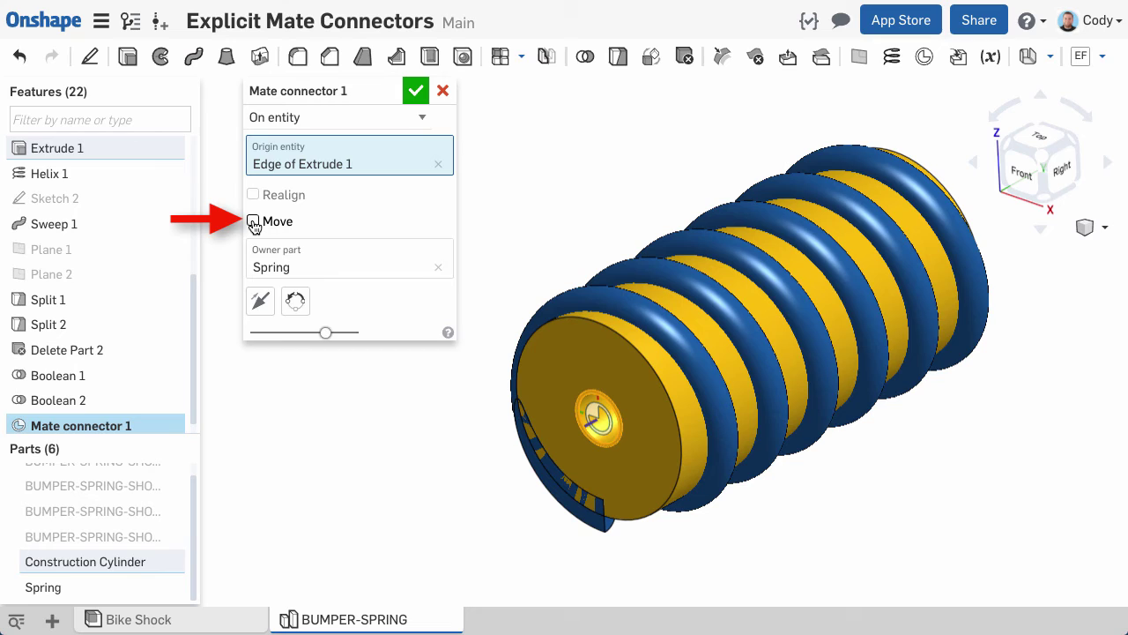
Step: Switch the mate connector's Move option on and off again, and accept the spring's mate connector
{"action": "left_click", "coordinate": [253, 221]}
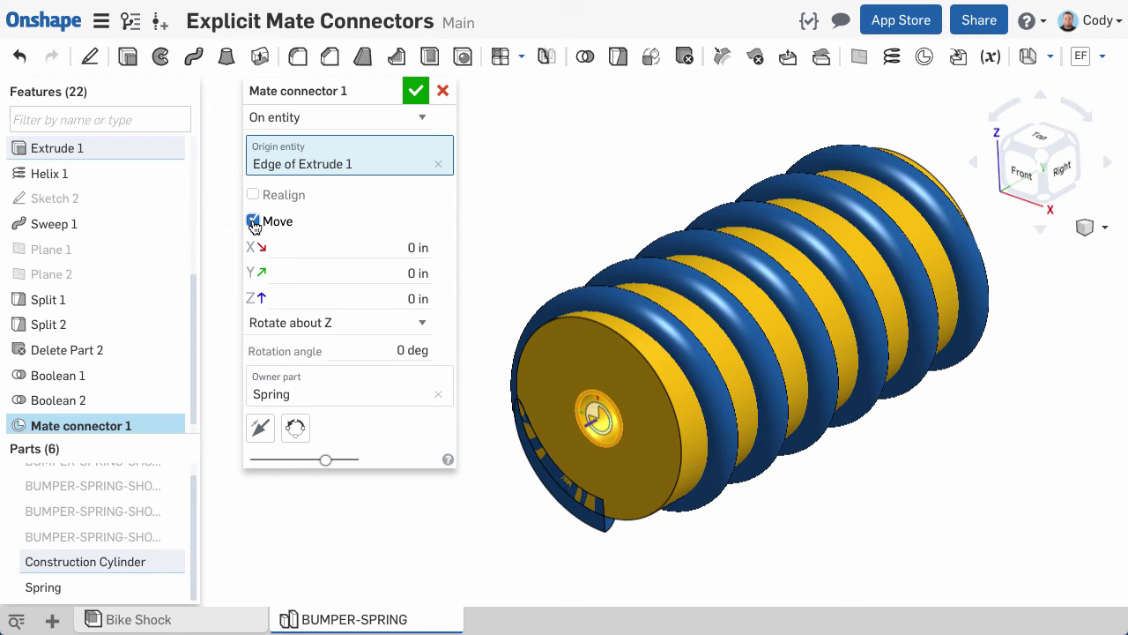
{"action": "left_click", "coordinate": [253, 221]}
{"action": "left_click", "coordinate": [416, 91]}
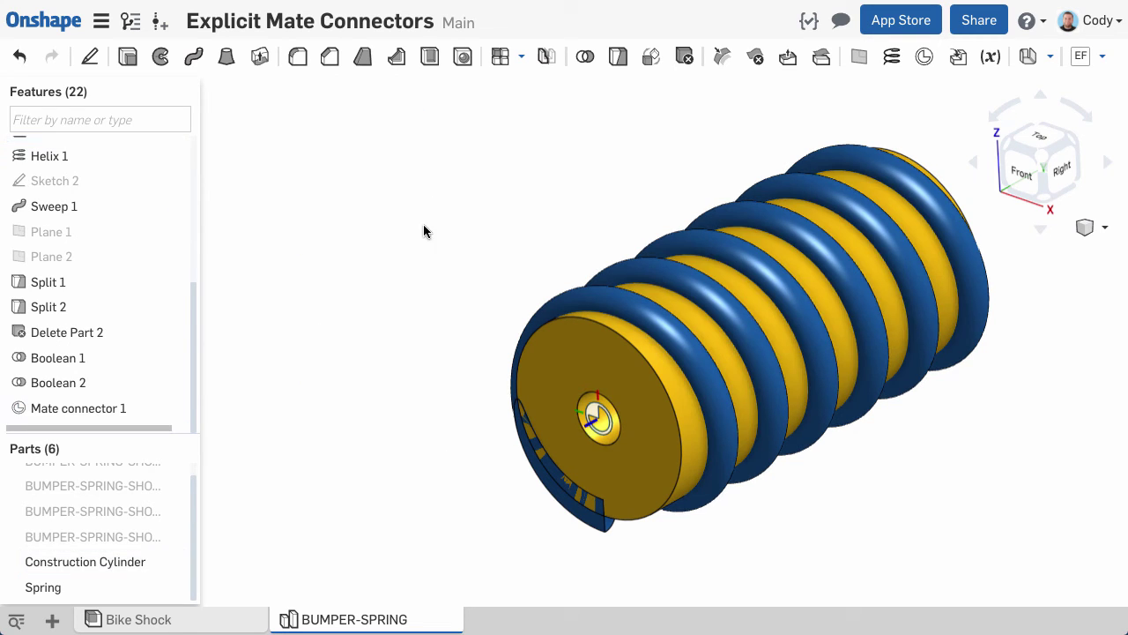
Step: In the Bike Shock assembly, add a Fastened mate joining the spring's explicit mate connector to the shaft's base on the grey end flange
{"action": "left_click", "coordinate": [219, 620]}
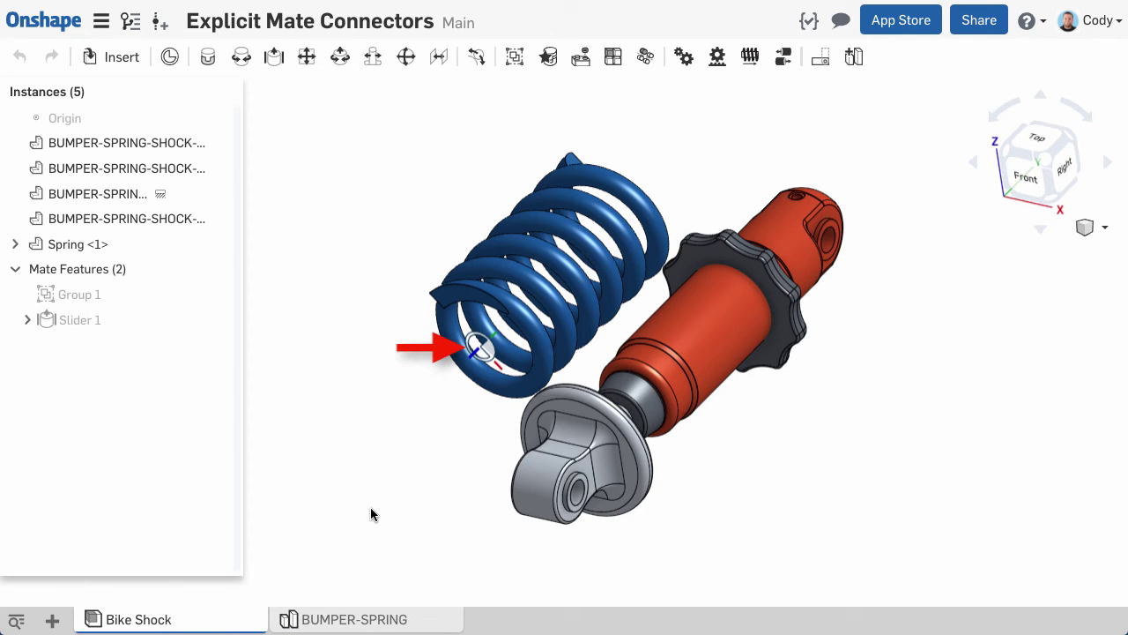
{"action": "left_click", "coordinate": [208, 56]}
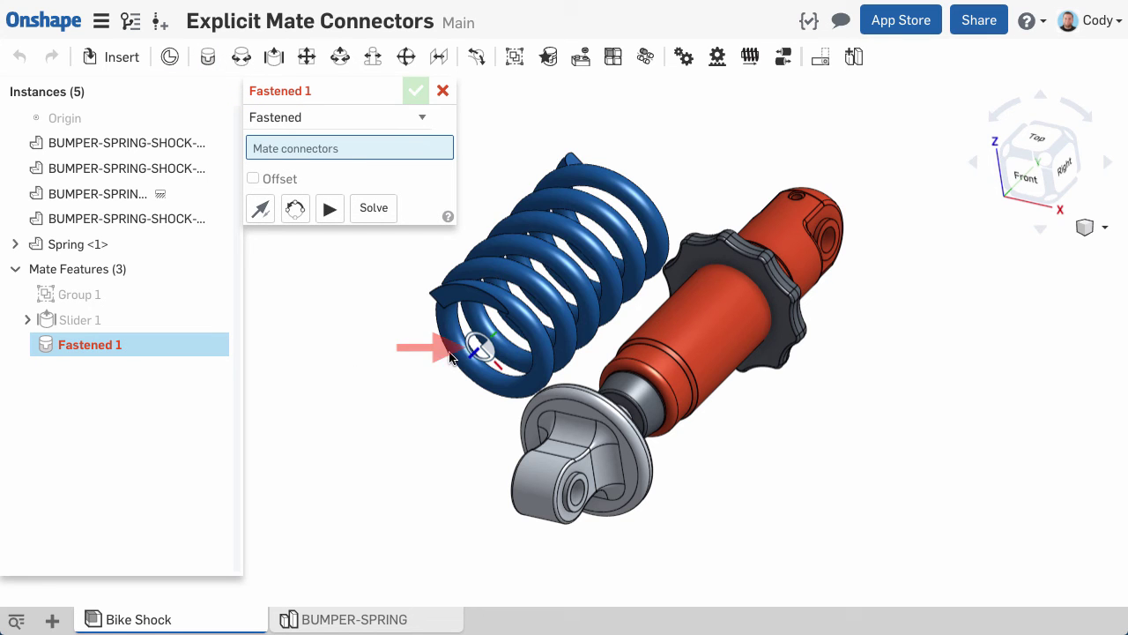
{"action": "left_click", "coordinate": [478, 341]}
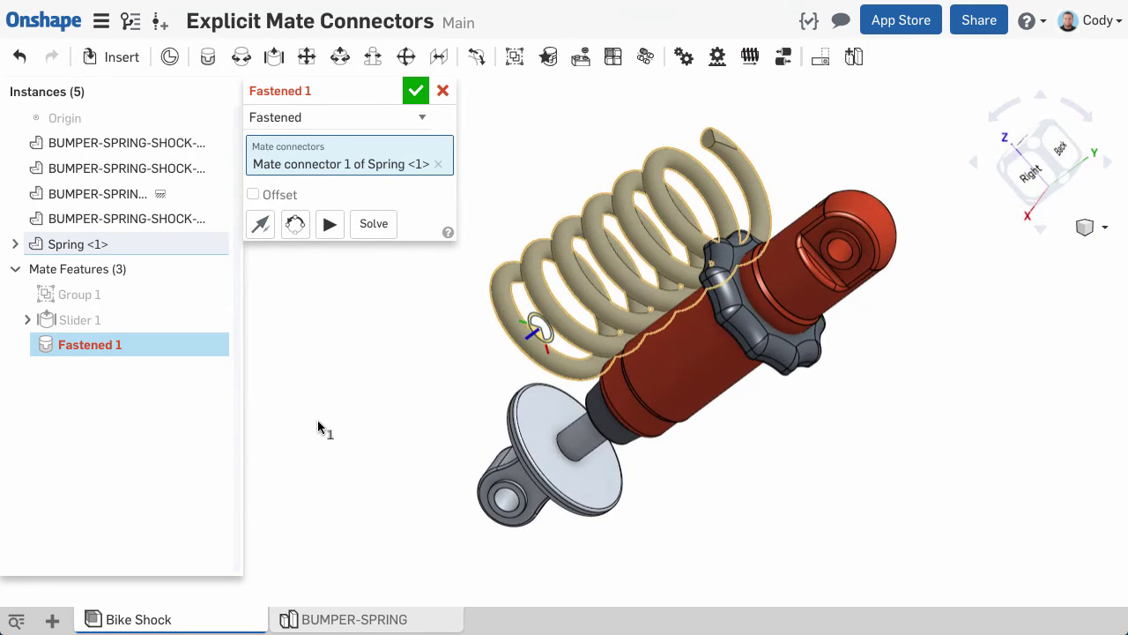
{"action": "scroll", "coordinate": [599, 452], "scroll_direction": "up", "scroll_amount": 5}
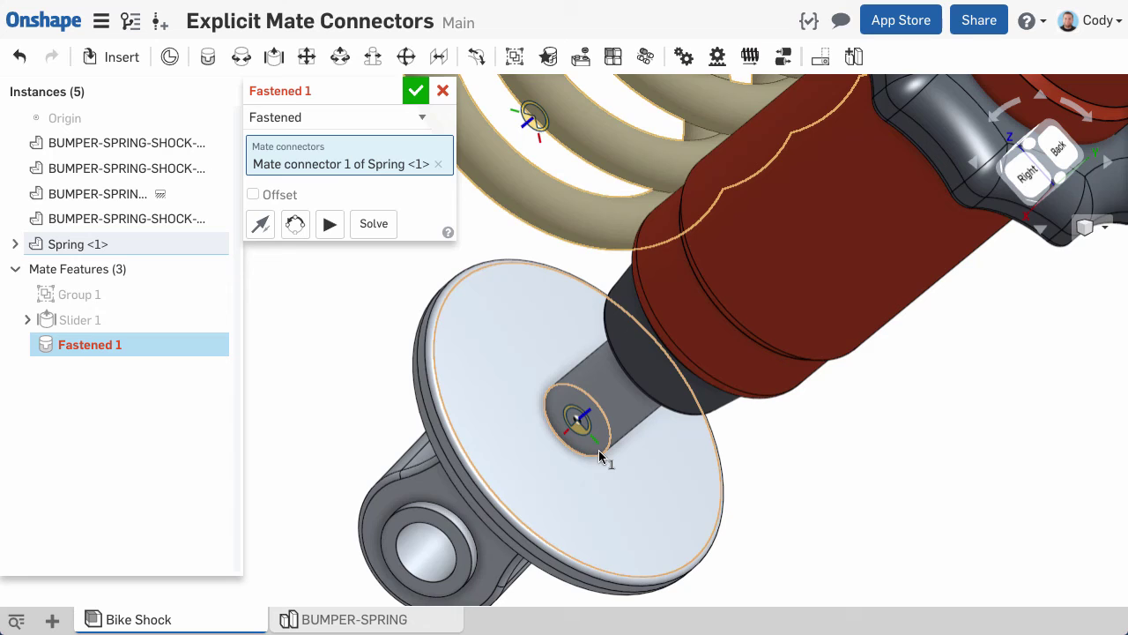
{"action": "left_click", "coordinate": [599, 451]}
{"action": "left_click", "coordinate": [416, 90]}
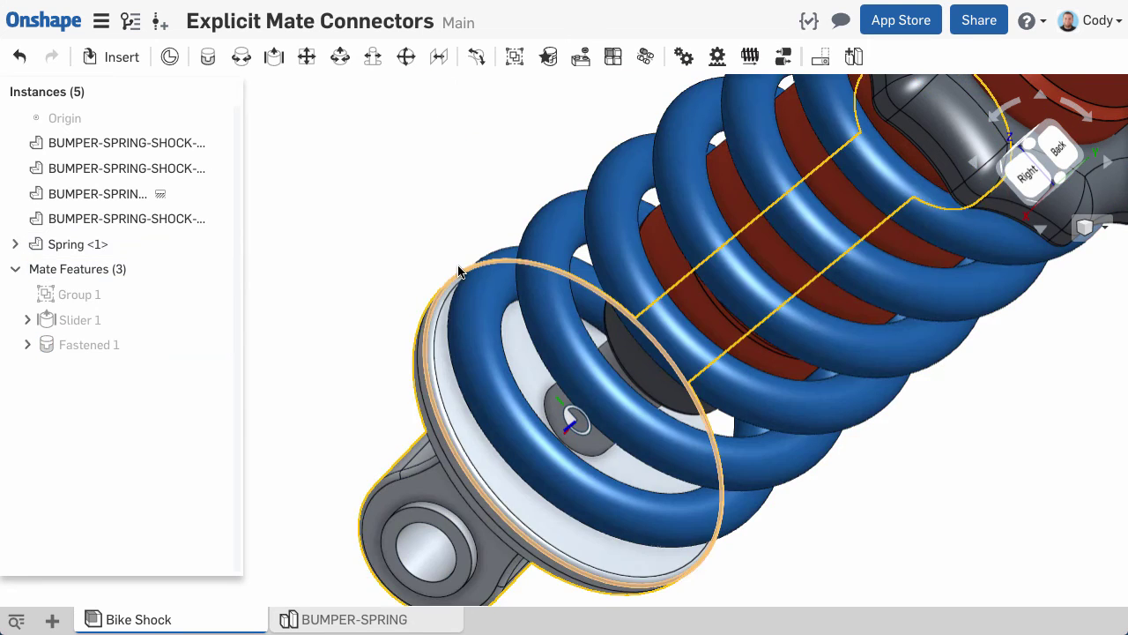
{"action": "scroll", "coordinate": [458, 271], "scroll_direction": "down", "scroll_amount": 5}
{"action": "right_click_drag", "start_coordinate": [458, 272], "coordinate": [557, 325]}
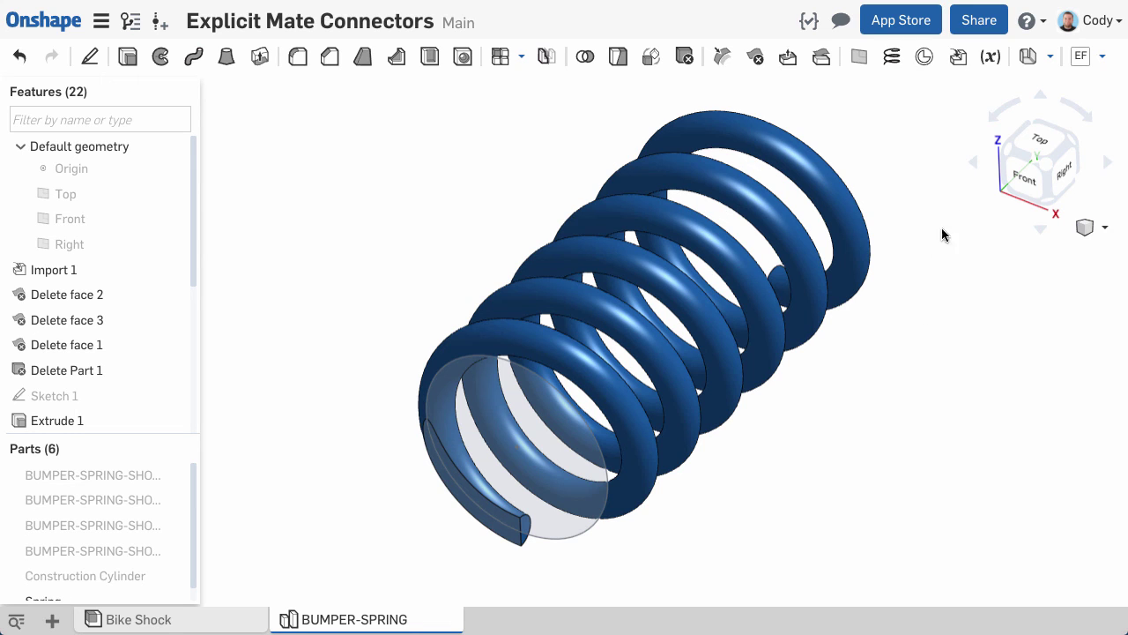
Step: Create an explicit mate connector in BUMPER-SPRING with the circular face of Sketch 3 as origin entity and Spring as owner part
{"action": "left_click", "coordinate": [924, 57]}
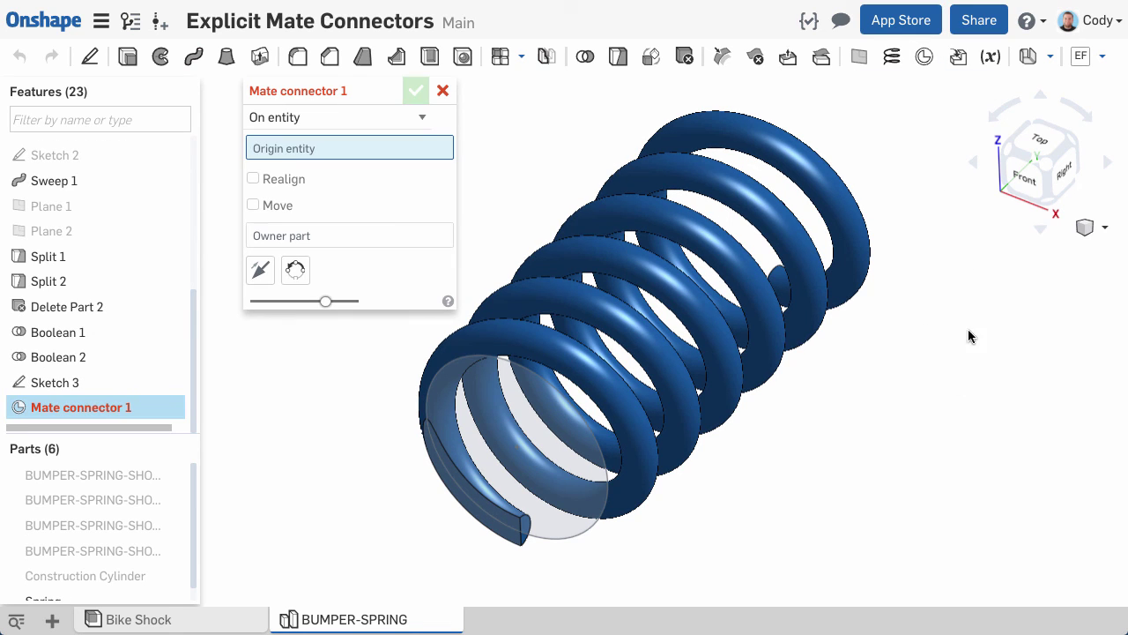
{"action": "left_click", "coordinate": [517, 450]}
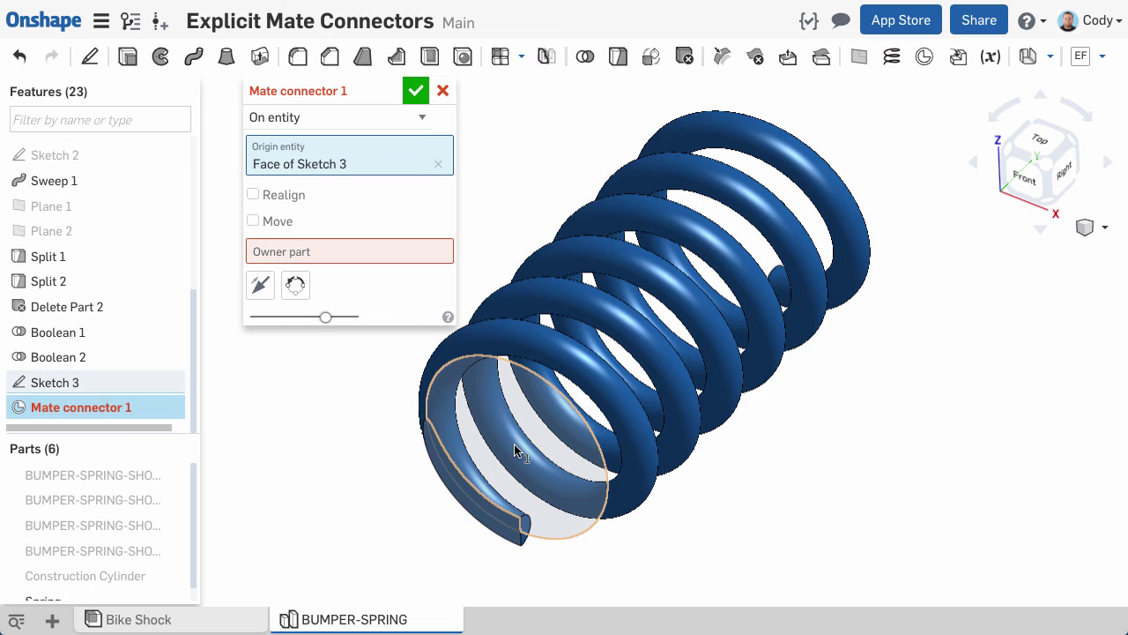
{"action": "left_click", "coordinate": [357, 250]}
{"action": "left_click", "coordinate": [572, 315]}
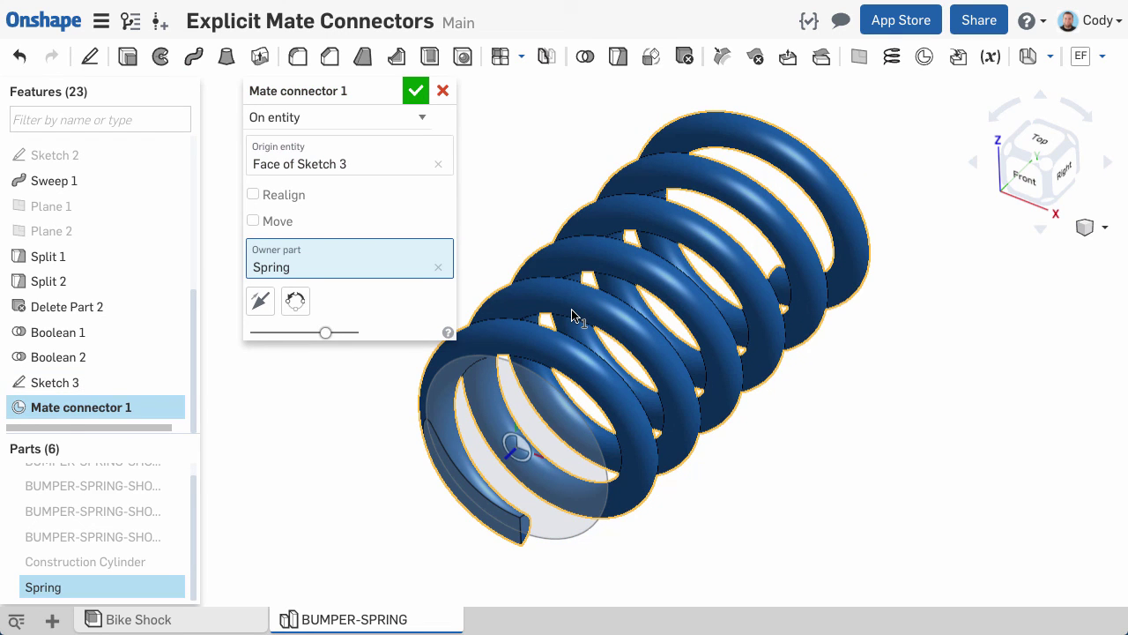